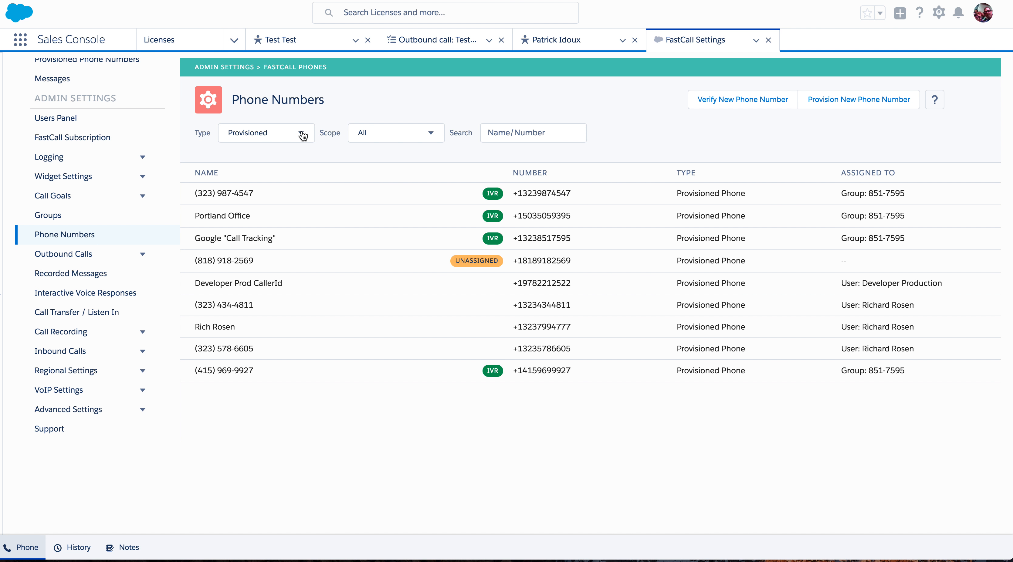
View the verified phone numbers, and return the list to the provisioned numbers
left_click(302, 135)
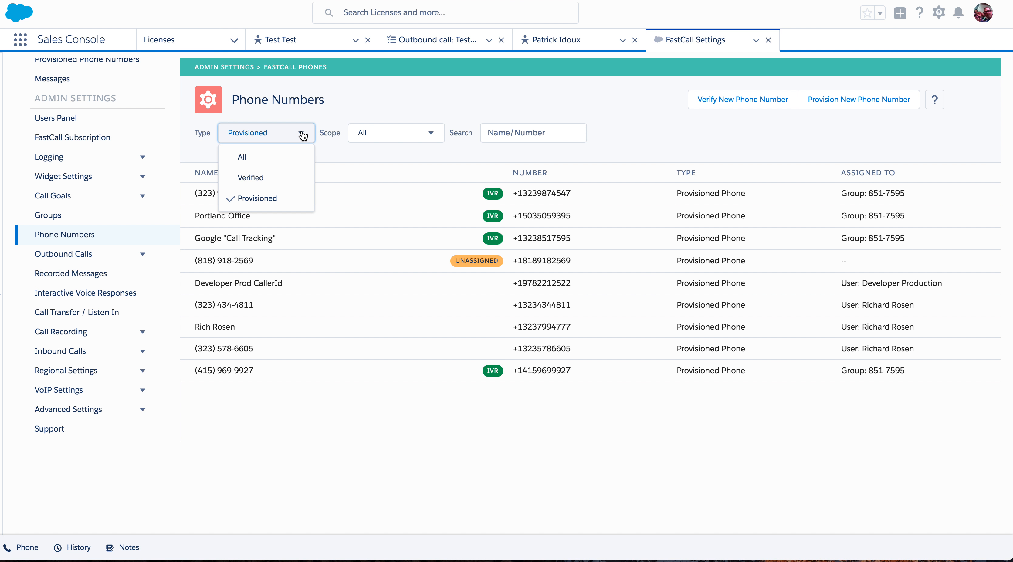
left_click(268, 179)
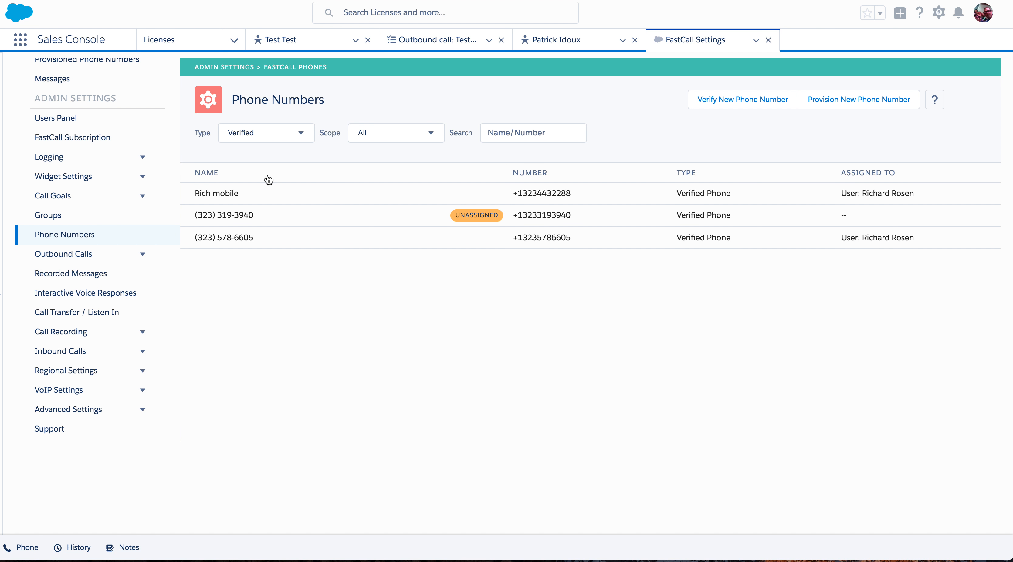
left_click(300, 134)
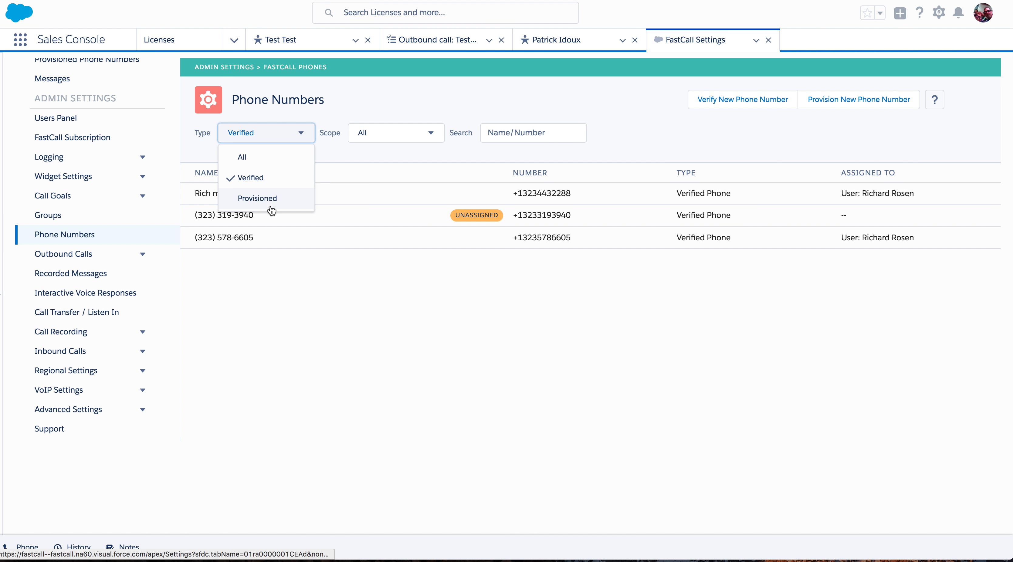
left_click(272, 201)
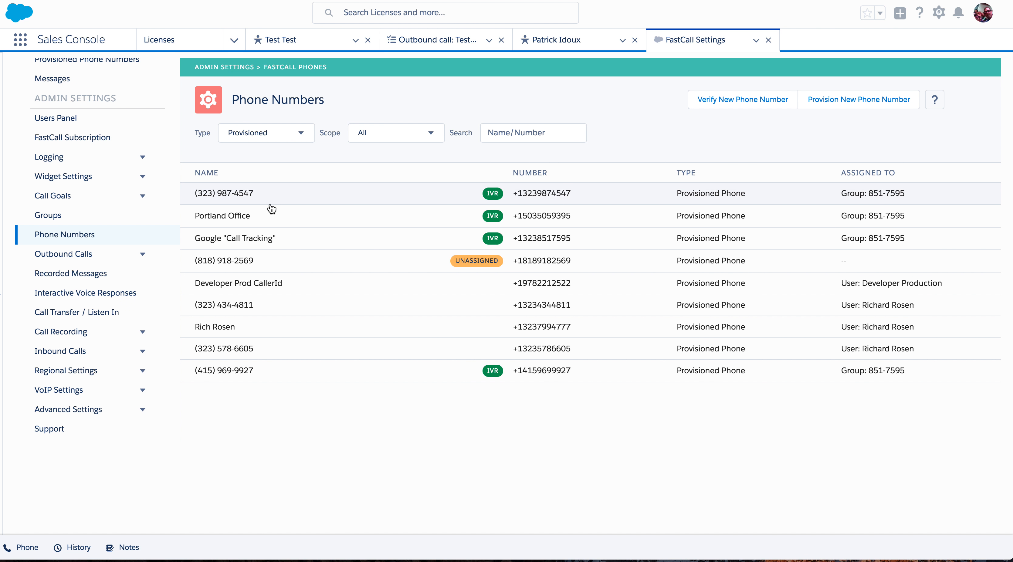
Search for new United States phone numbers to provision in area code 323, and leave without choosing one
left_click(846, 106)
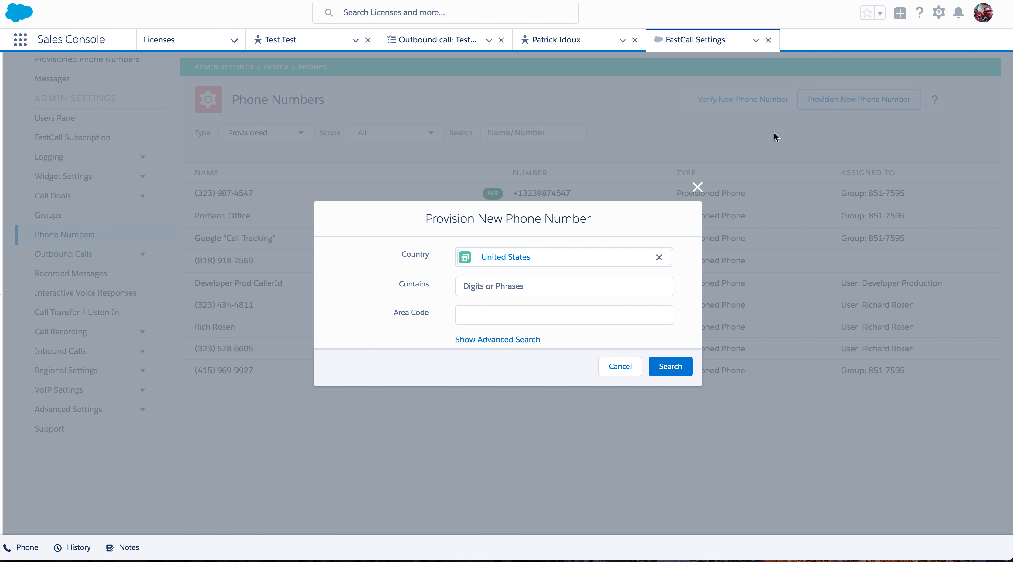
left_click(472, 313)
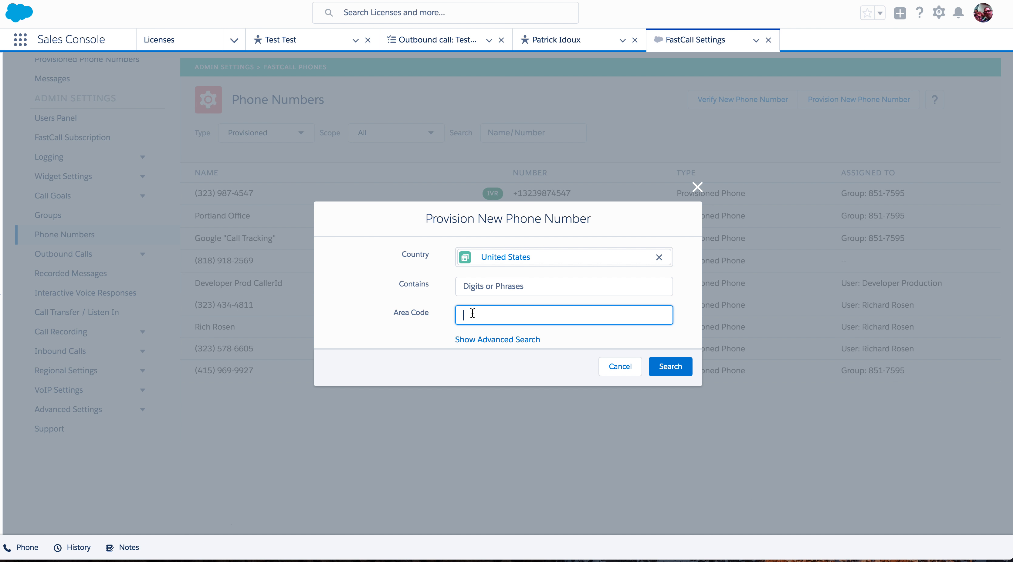
type("323")
left_click(670, 368)
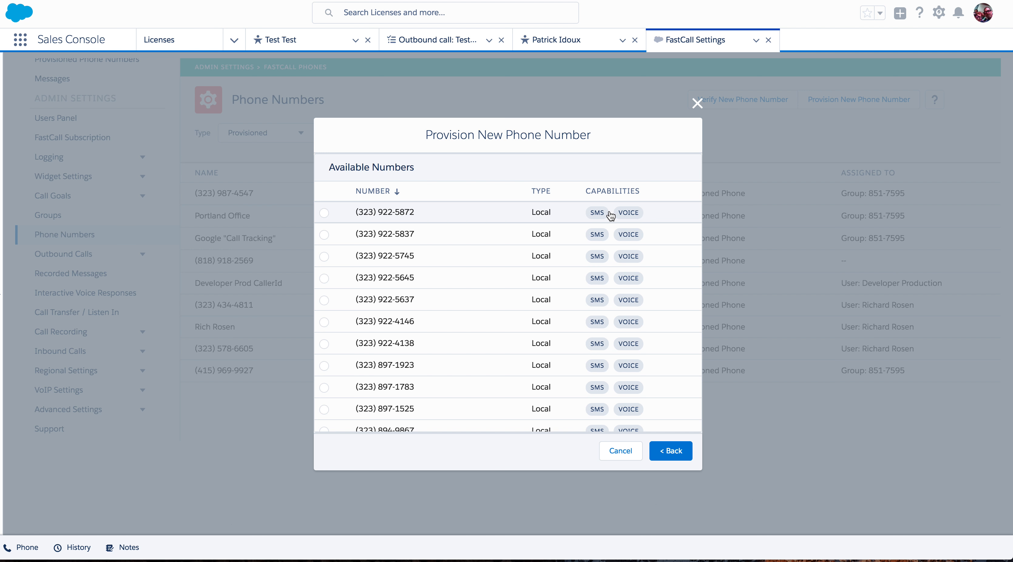
left_click(625, 451)
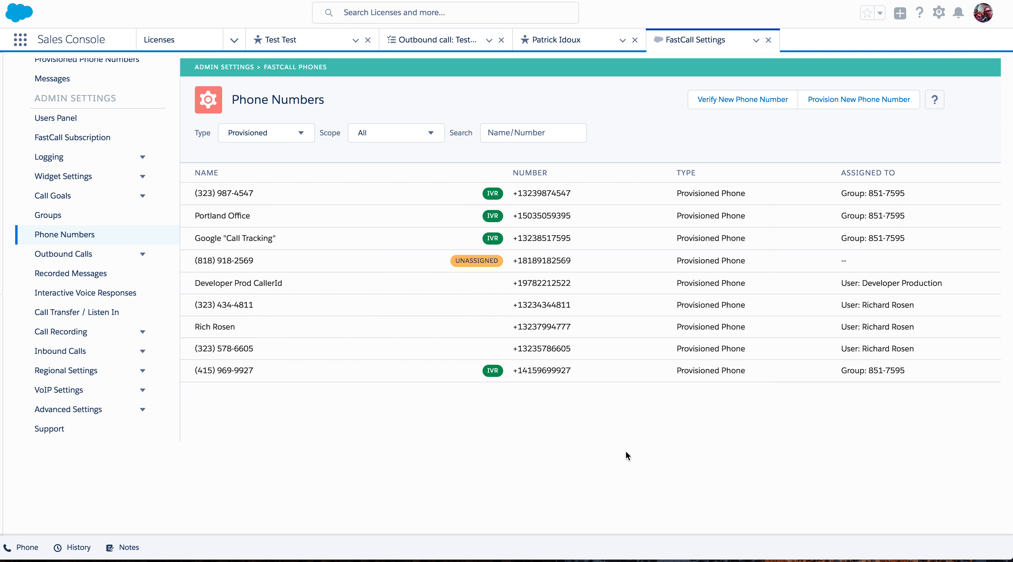
Open the unassigned provisioned phone number and assign it to an individual user, the third one in the user list
left_click(221, 263)
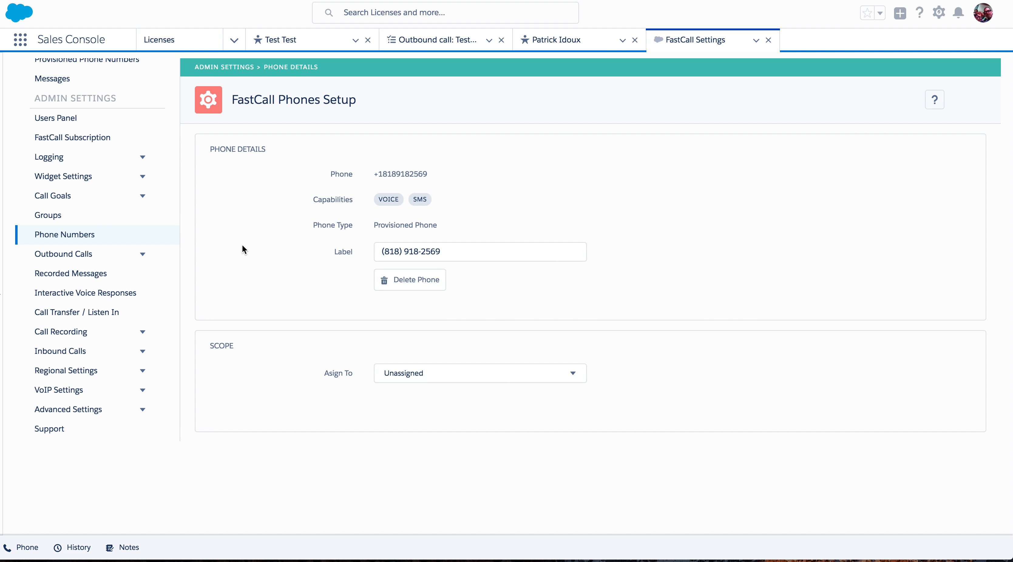
left_click_drag(474, 250, 306, 242)
left_click(422, 372)
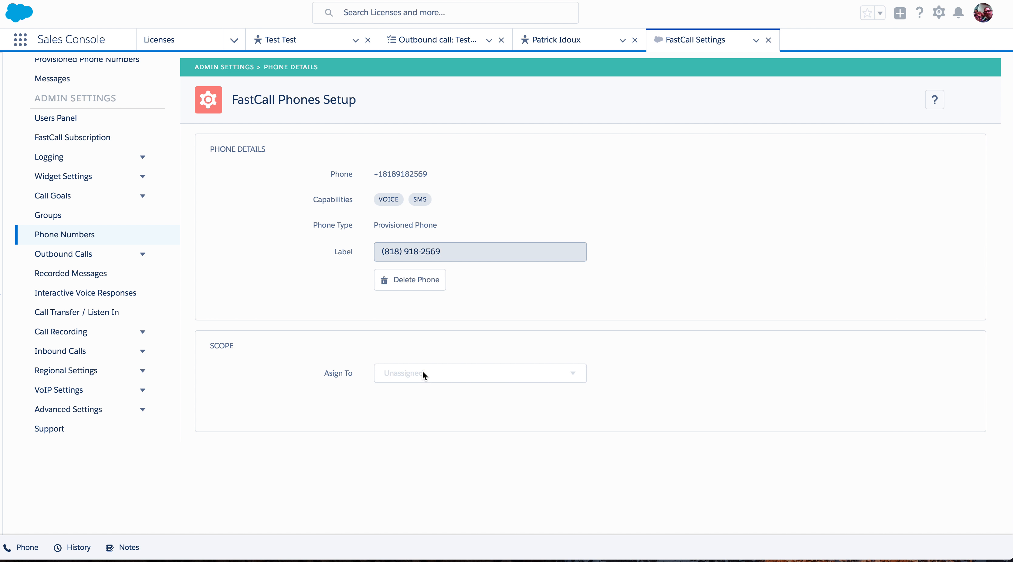
left_click(447, 376)
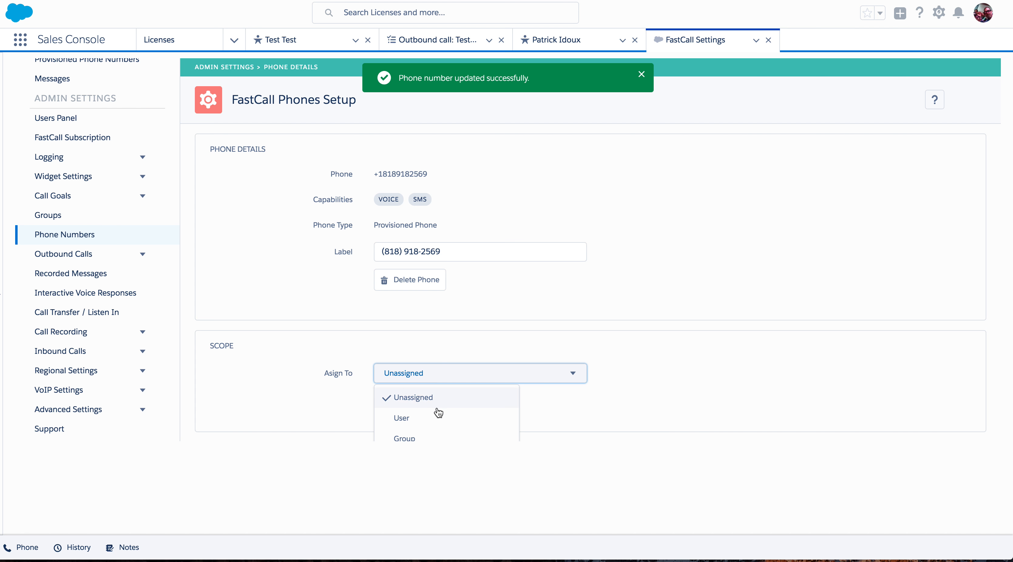
left_click(433, 417)
scroll(301, 347, "down", 4)
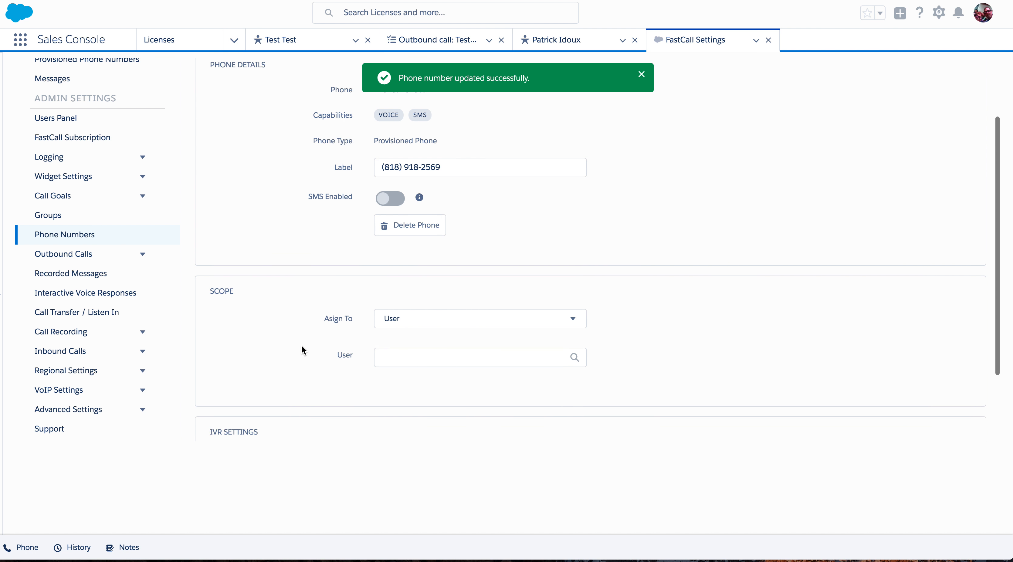
left_click(406, 282)
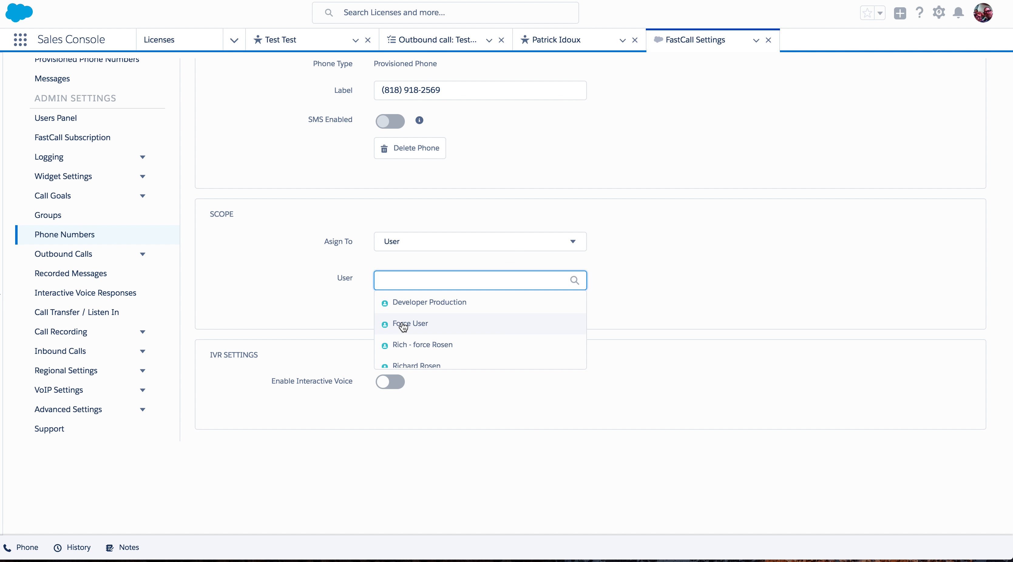
left_click(409, 346)
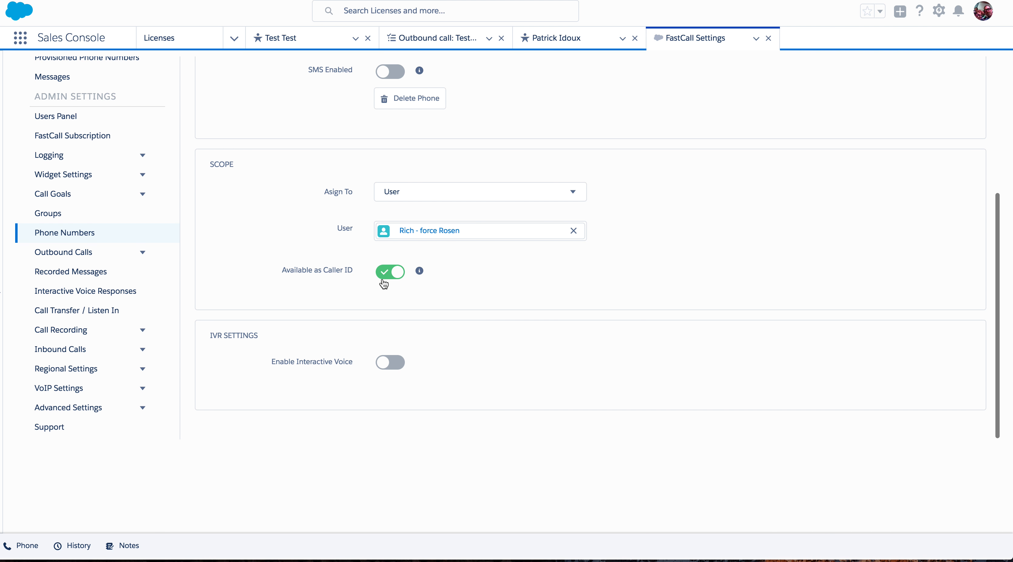
Examine the assigned number's phone details, caller ID availability, assignment scope options and selectable users
scroll(383, 283, "up", 3)
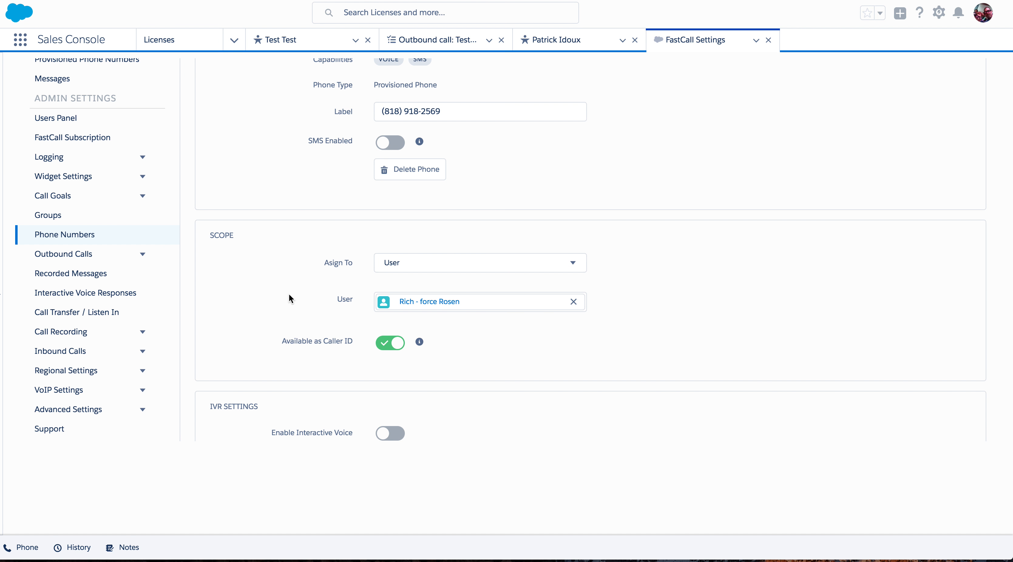
scroll(289, 295, "up", 3)
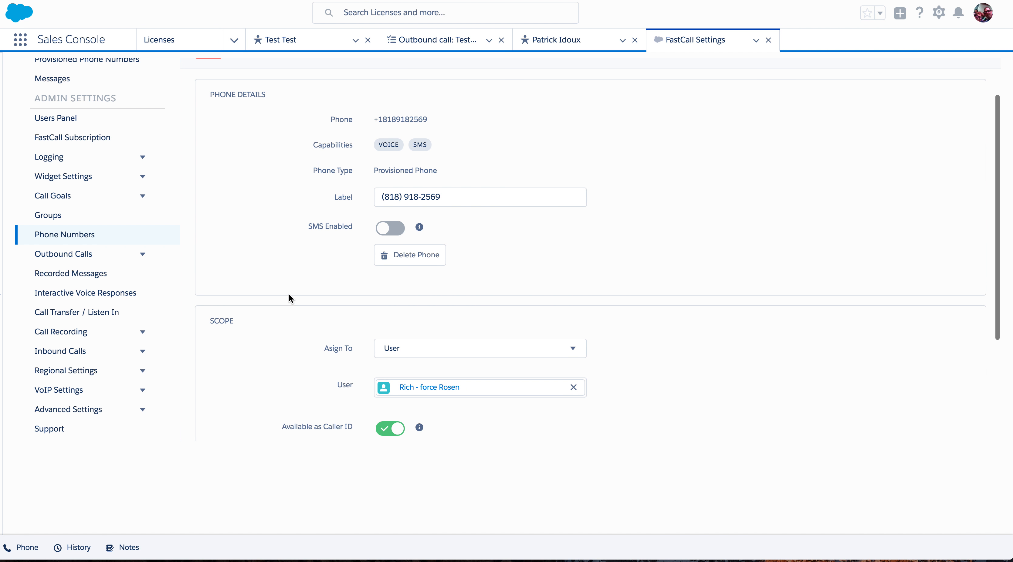
scroll(289, 298, "down", 2)
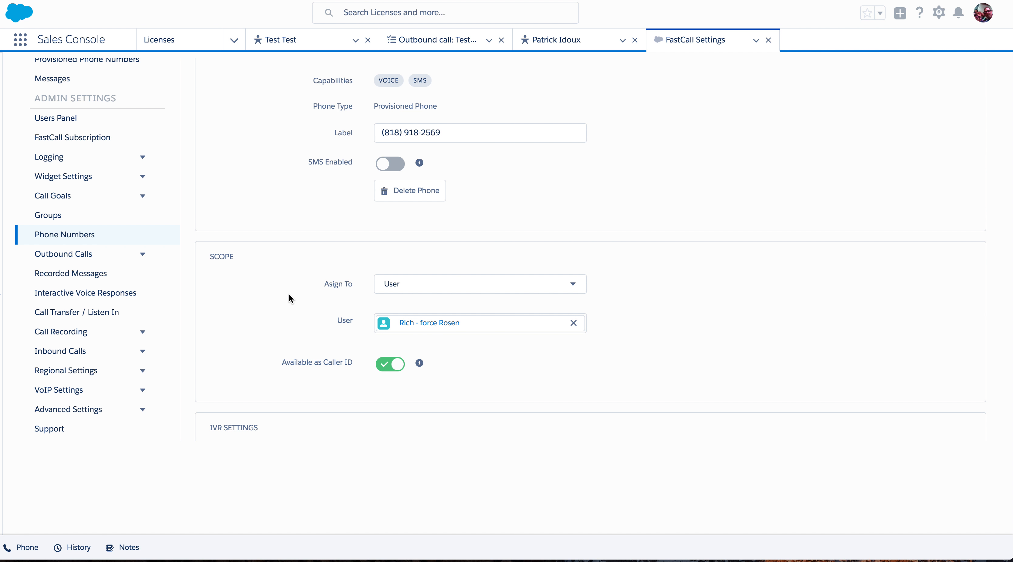
scroll(289, 298, "down", 3)
scroll(289, 298, "up", 3)
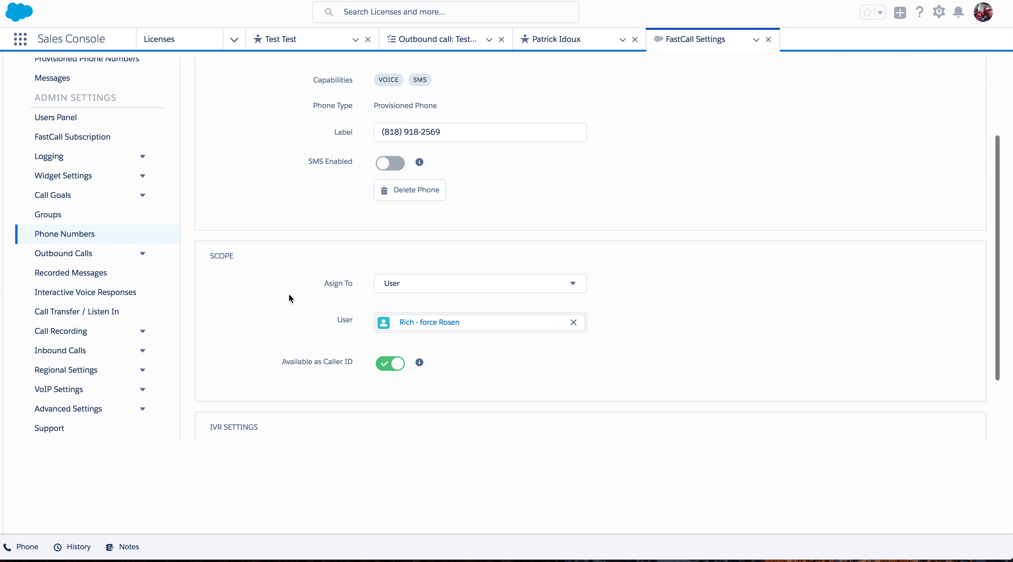
left_click(514, 288)
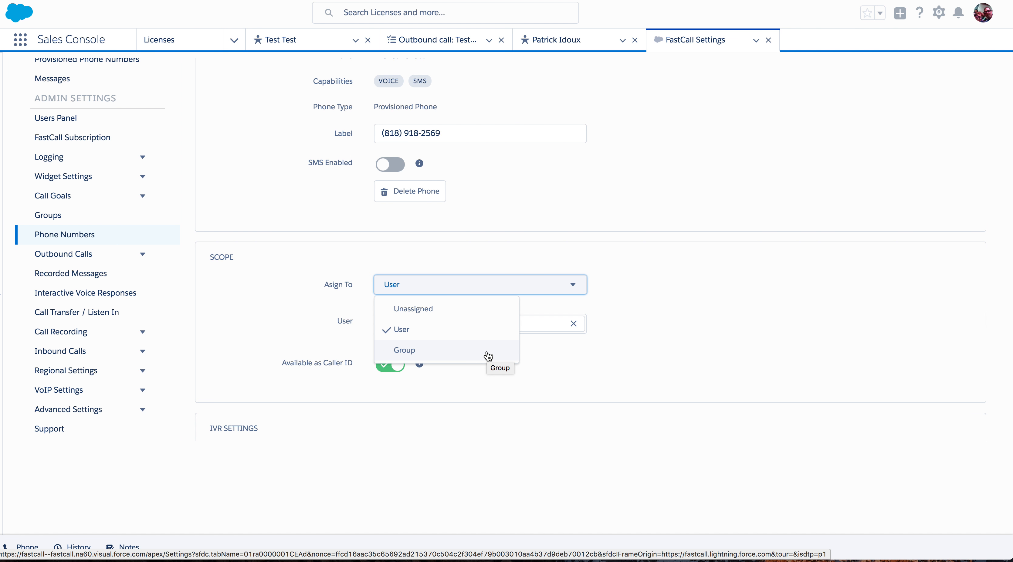
left_click(279, 322)
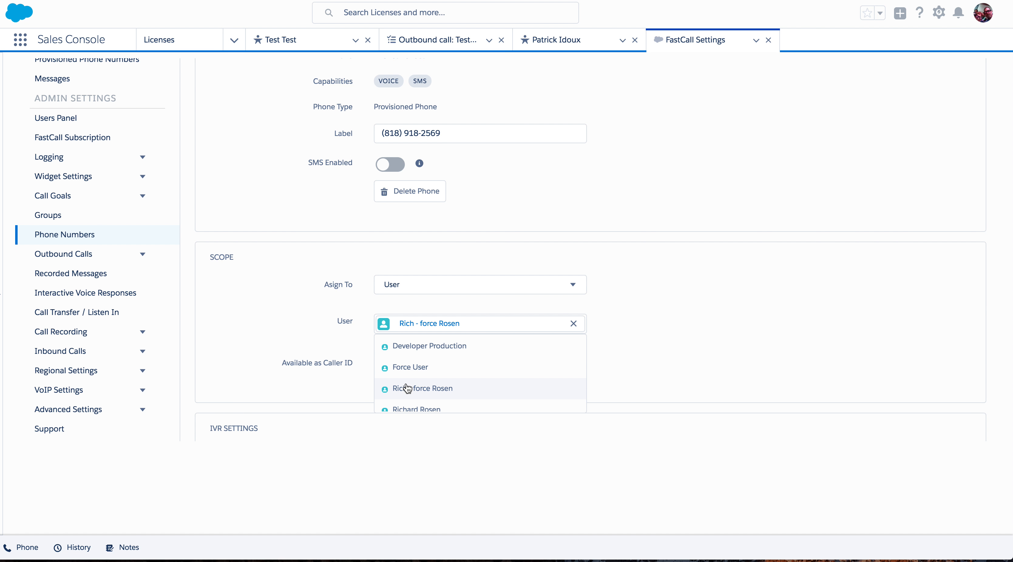
left_click(437, 389)
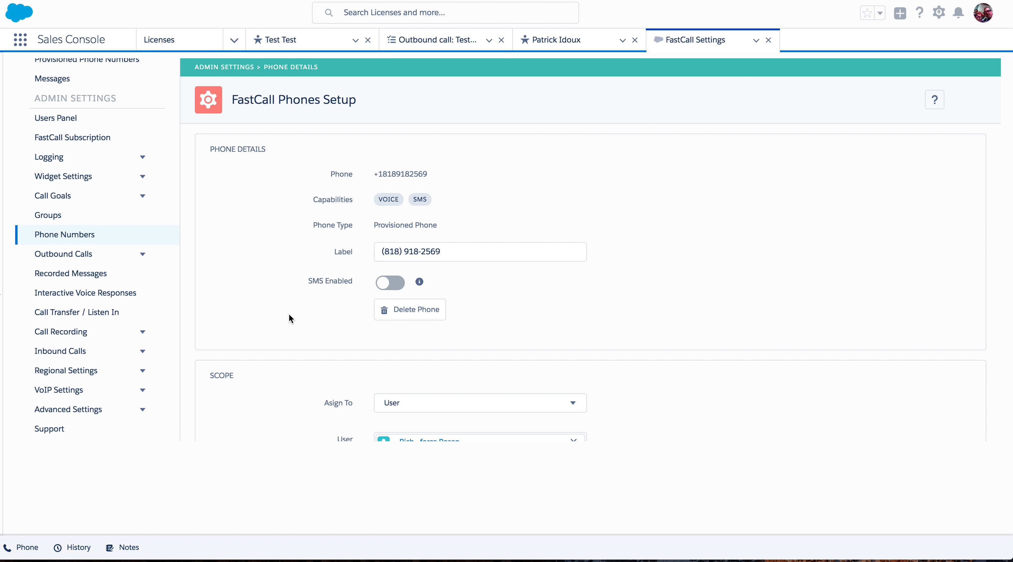
scroll(289, 317, "down", 3)
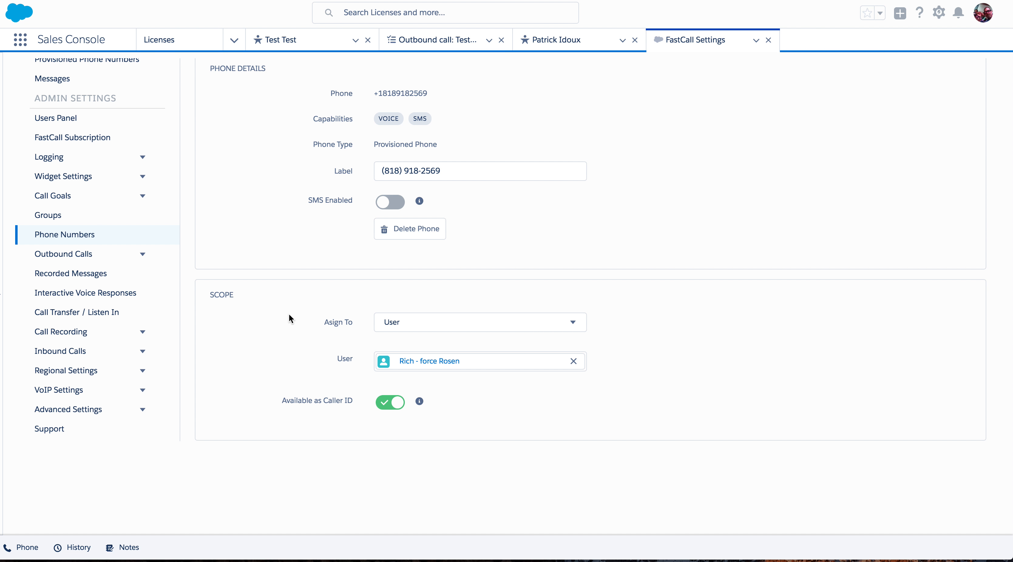
scroll(288, 313, "up", 1)
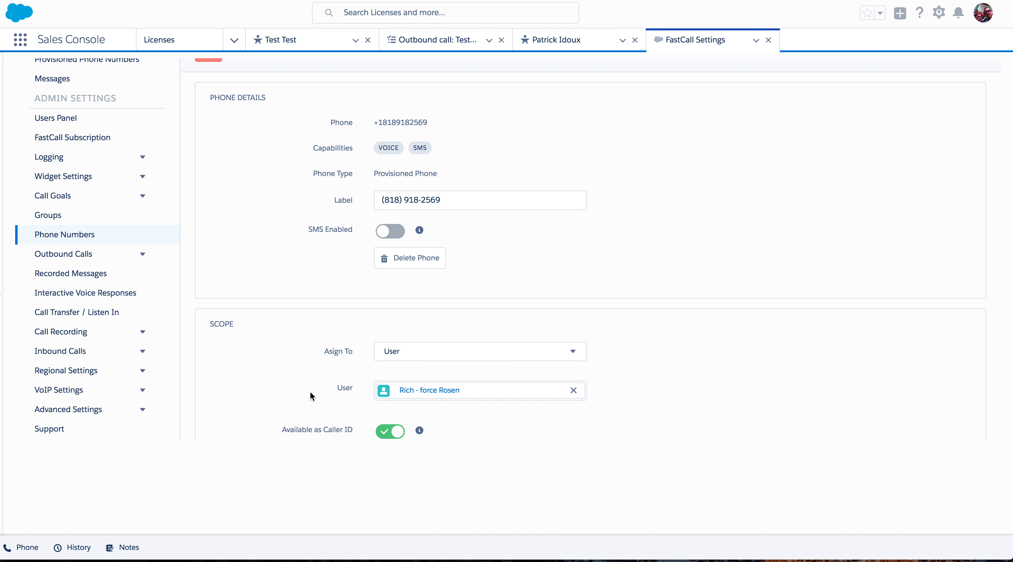
scroll(275, 315, "up", 2)
scroll(275, 354, "down", 2)
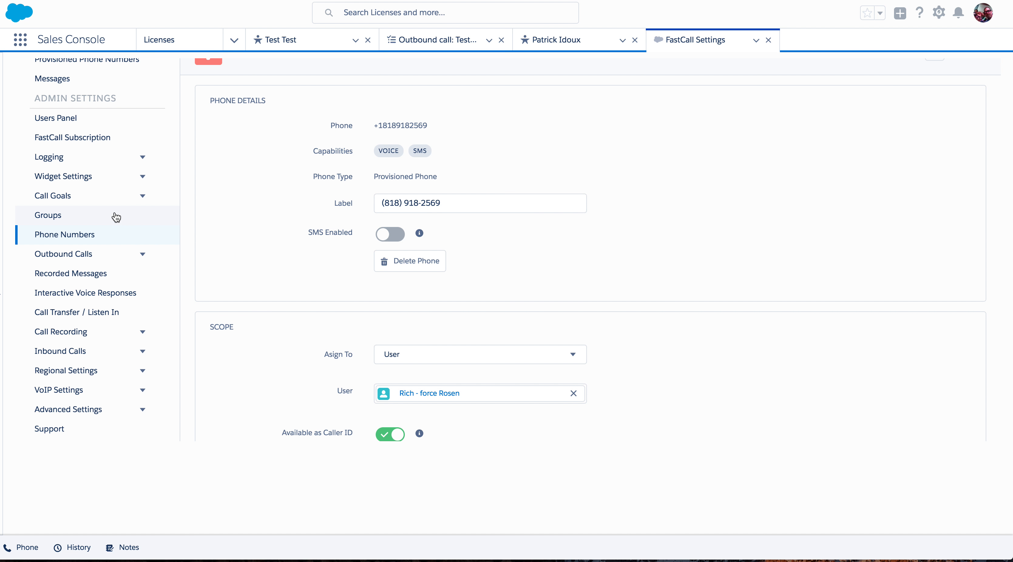
scroll(116, 217, "up", 1)
Switch to the profile of the user with extension 101 and view that user's devices
left_click(59, 149)
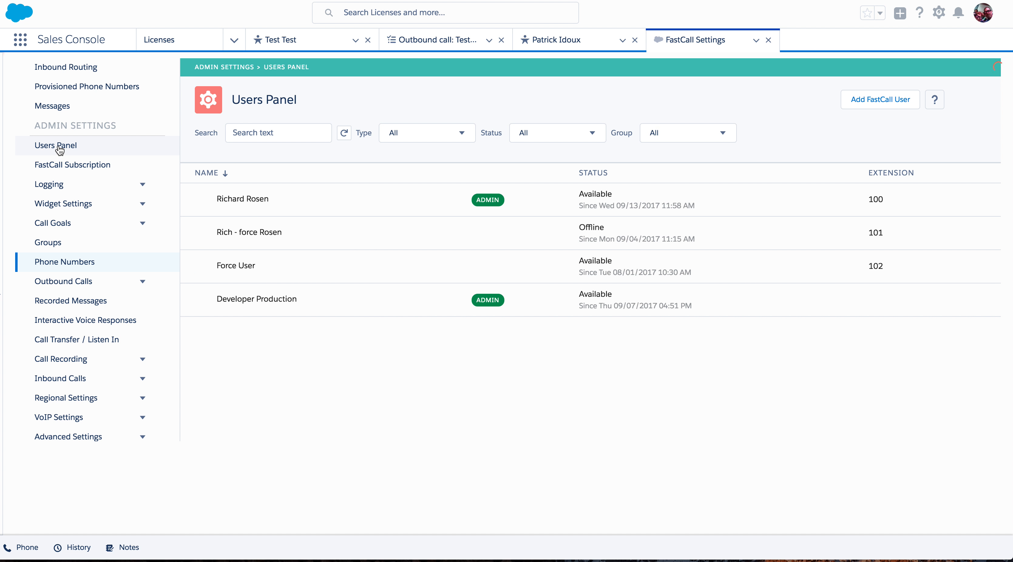
left_click(235, 236)
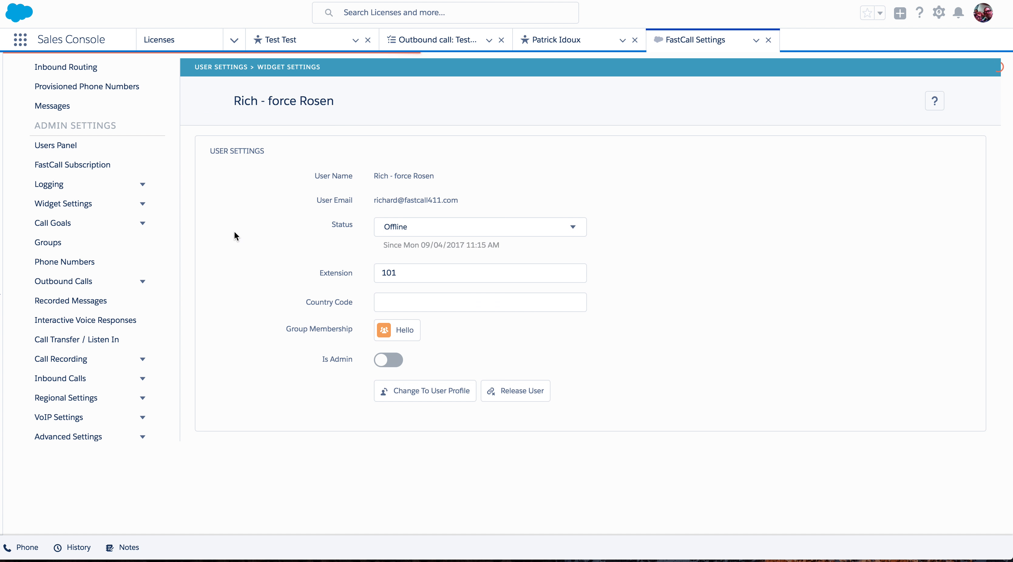
scroll(234, 231, "down", 1)
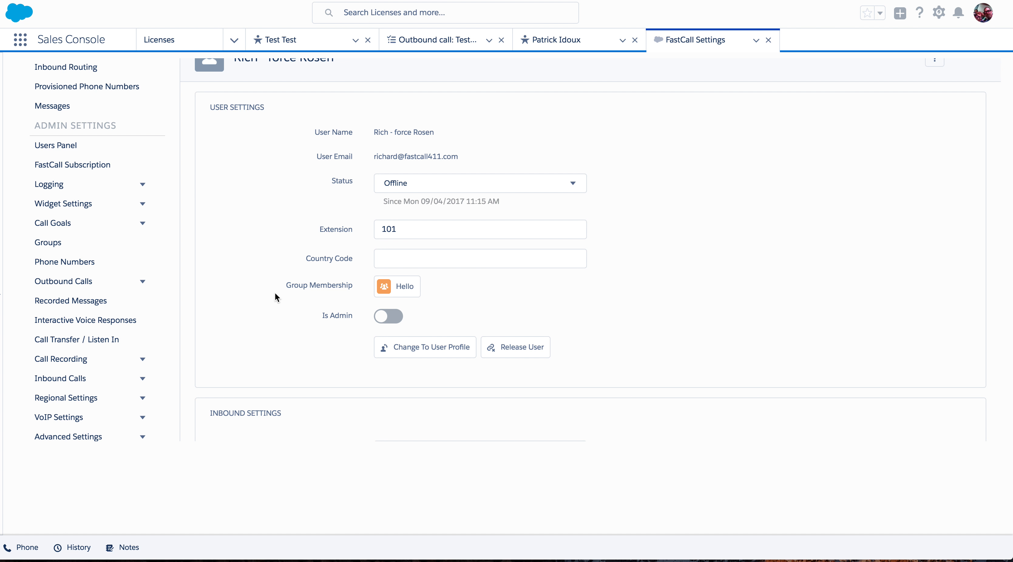
scroll(274, 292, "up", 1)
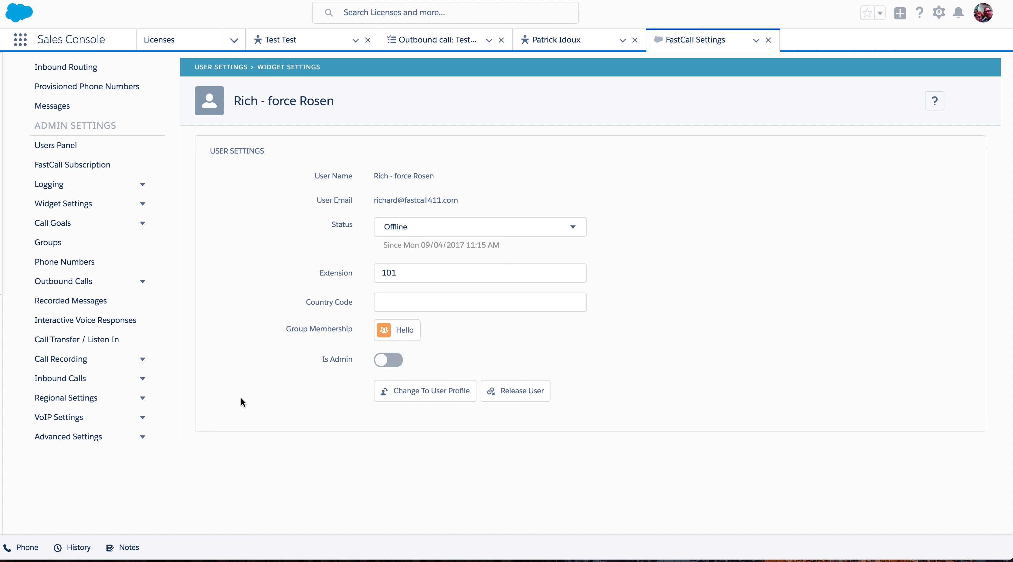
left_click(430, 394)
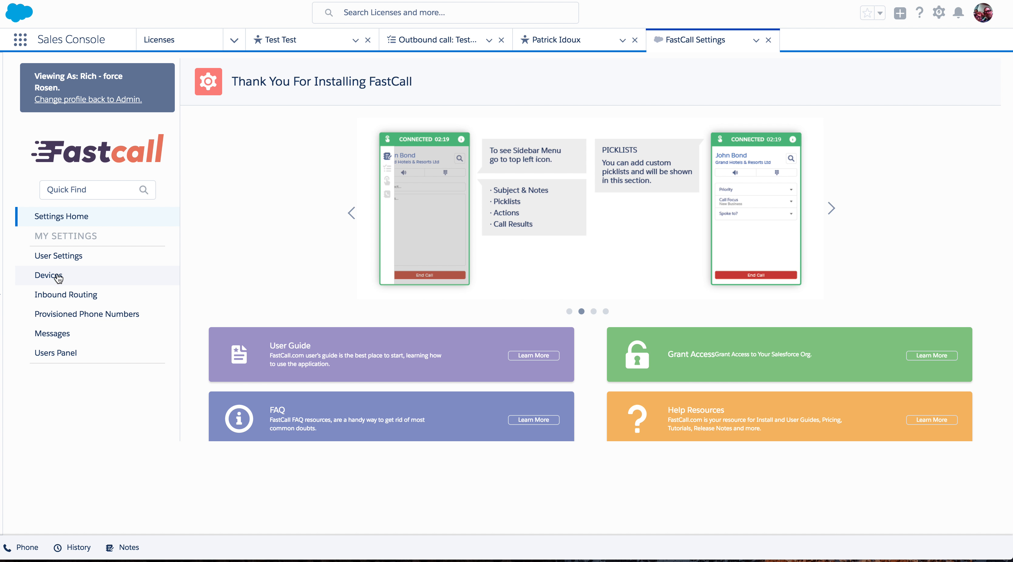
left_click(48, 277)
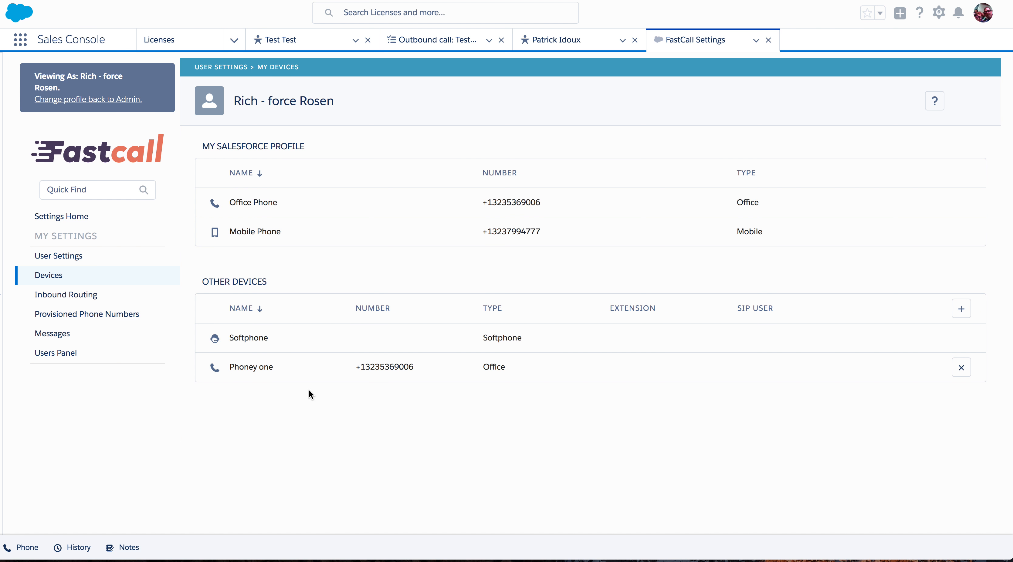
Add an inbound route that receives calls on the mobile phone, simulrings the office phone and has a ring time of 20
left_click(85, 299)
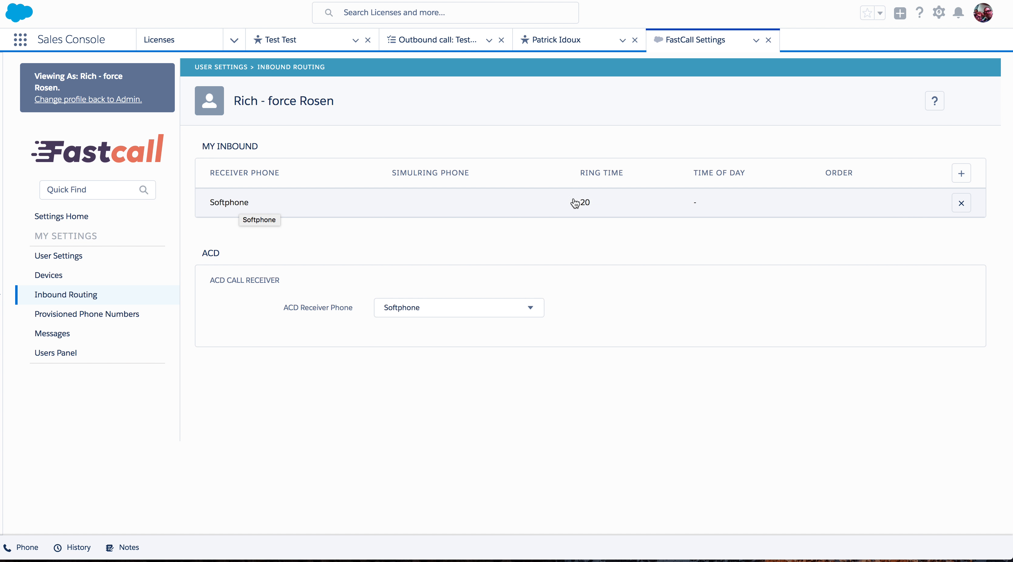
left_click(962, 173)
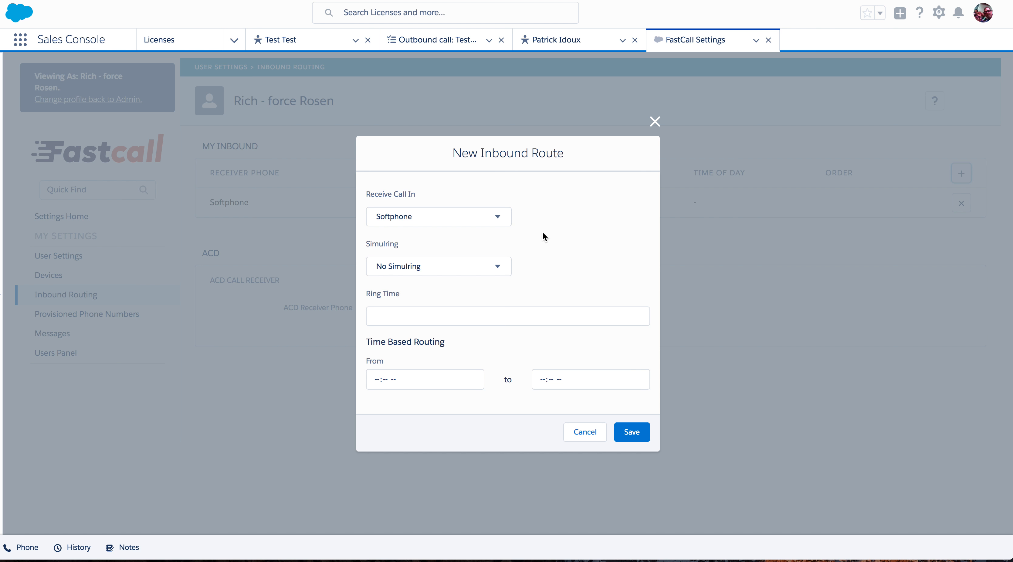
left_click(498, 217)
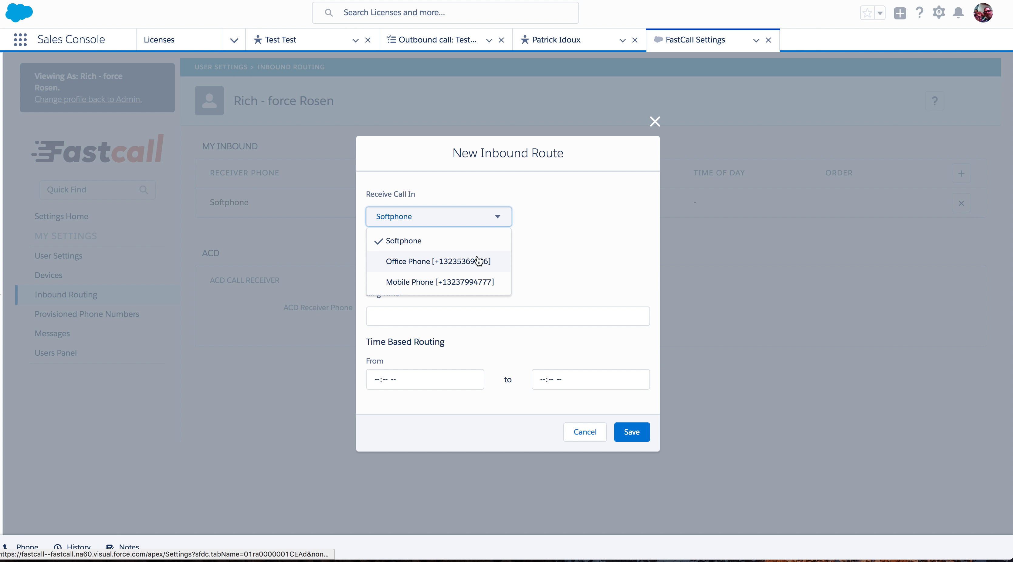
left_click(473, 281)
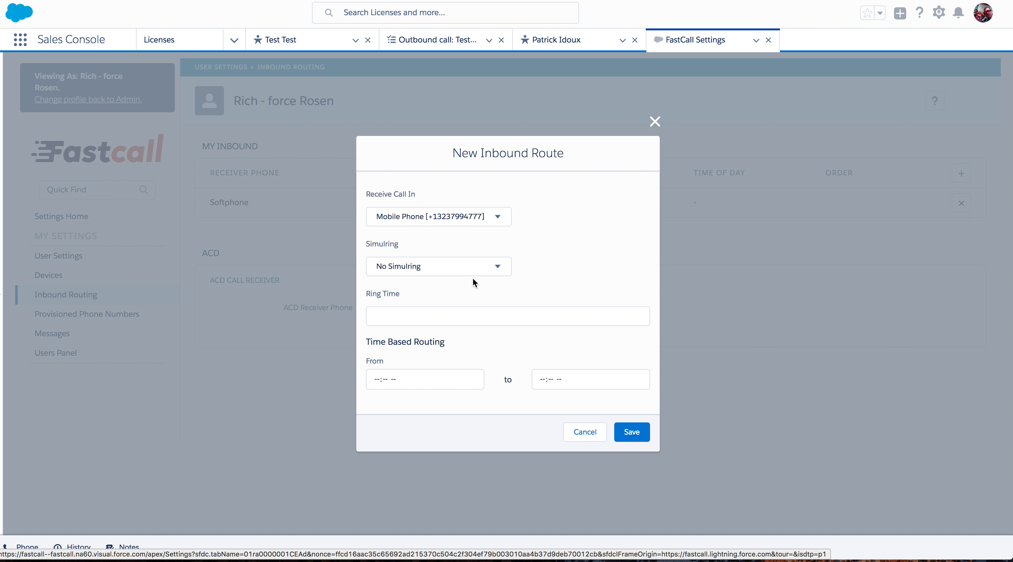
left_click(487, 267)
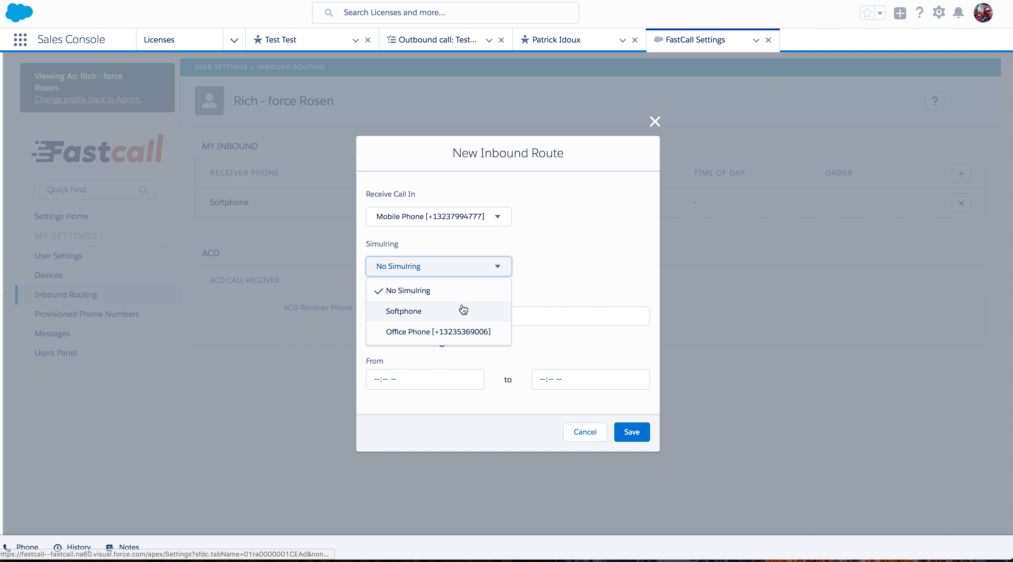
left_click(459, 333)
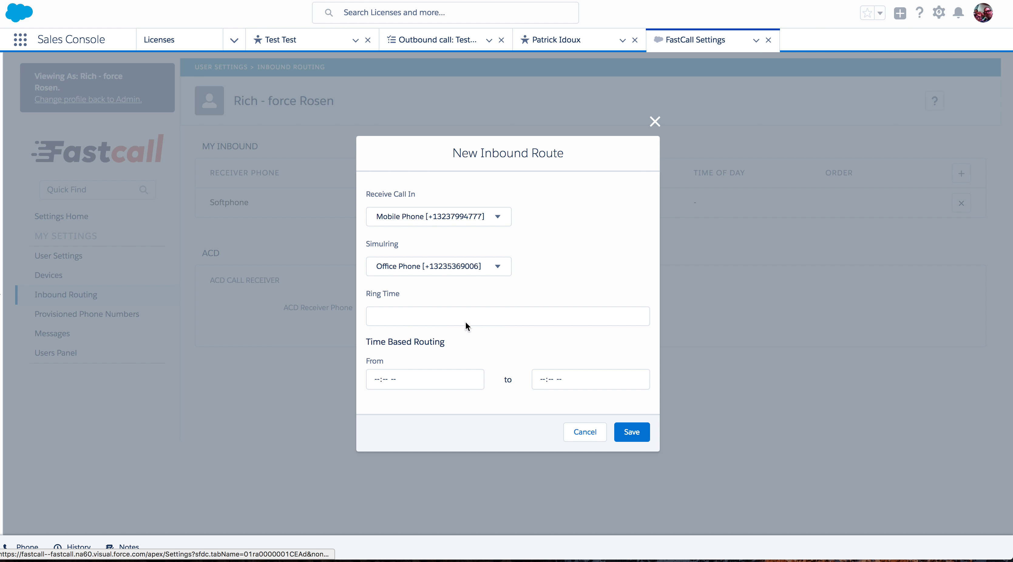
left_click(489, 315)
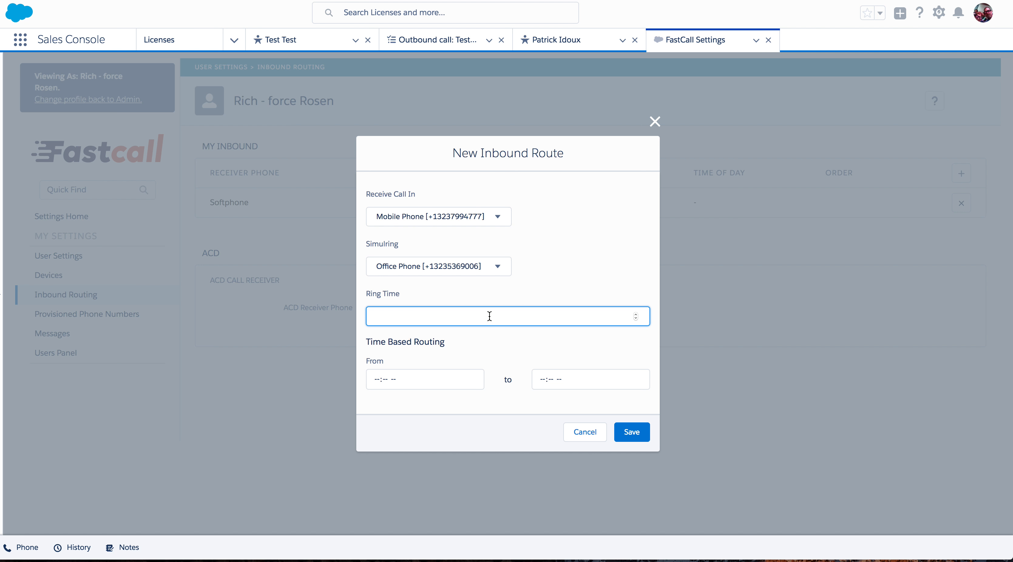
type("20")
left_click(631, 432)
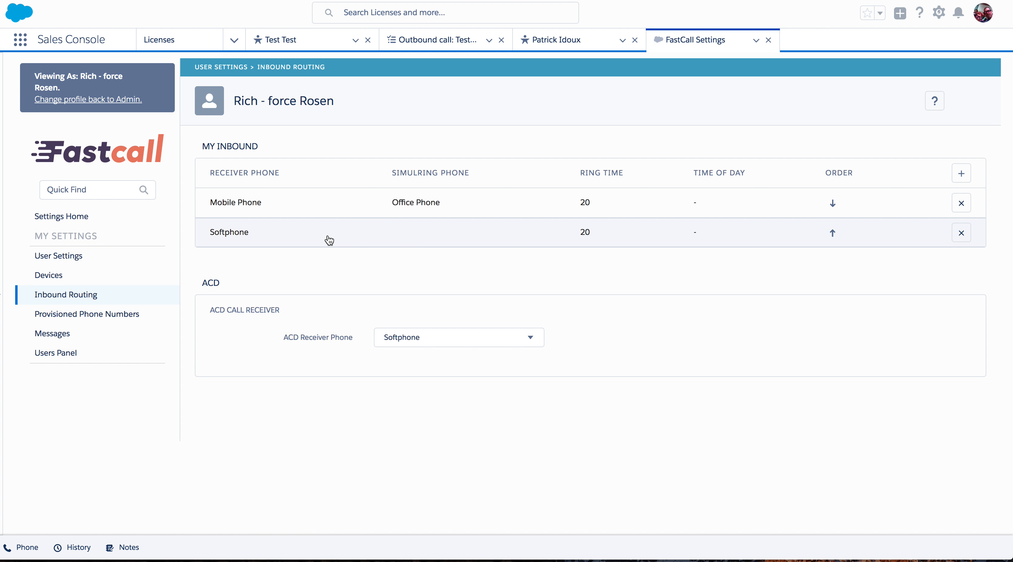
Delete the Softphone inbound route and view the available ACD receiver phone options without changing the selection
left_click(963, 238)
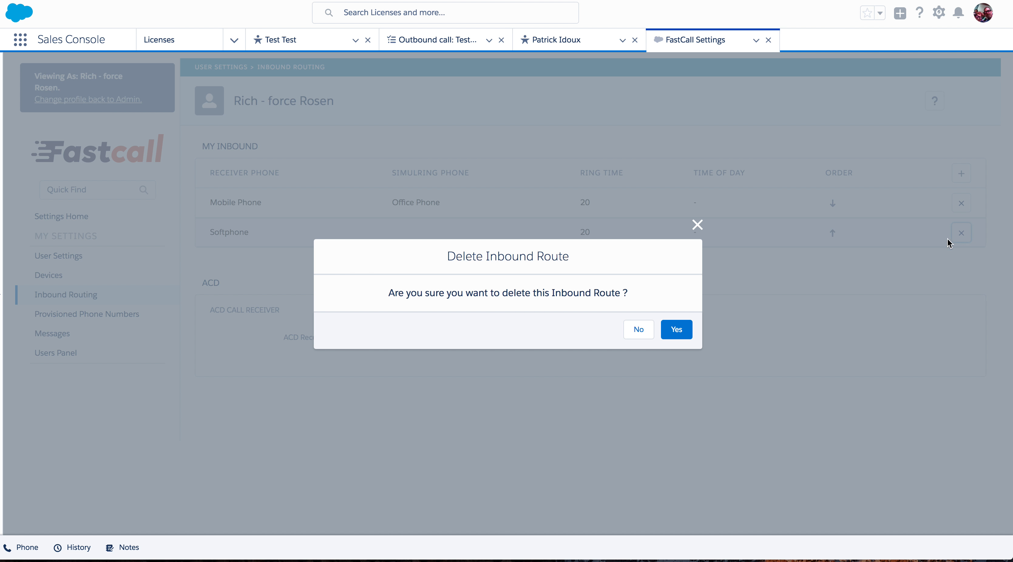
left_click(674, 330)
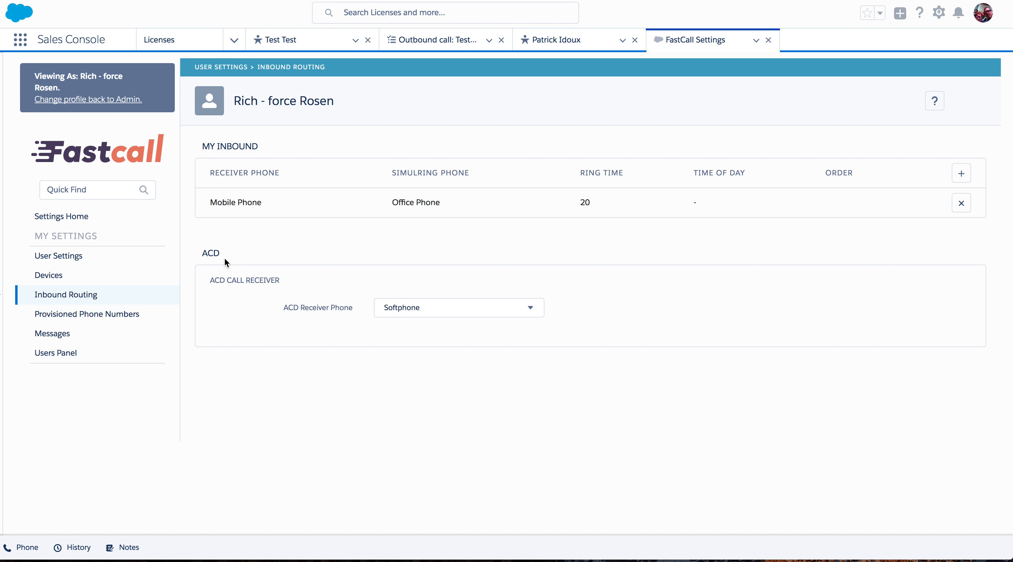
left_click_drag(199, 253, 208, 253)
left_click(432, 314)
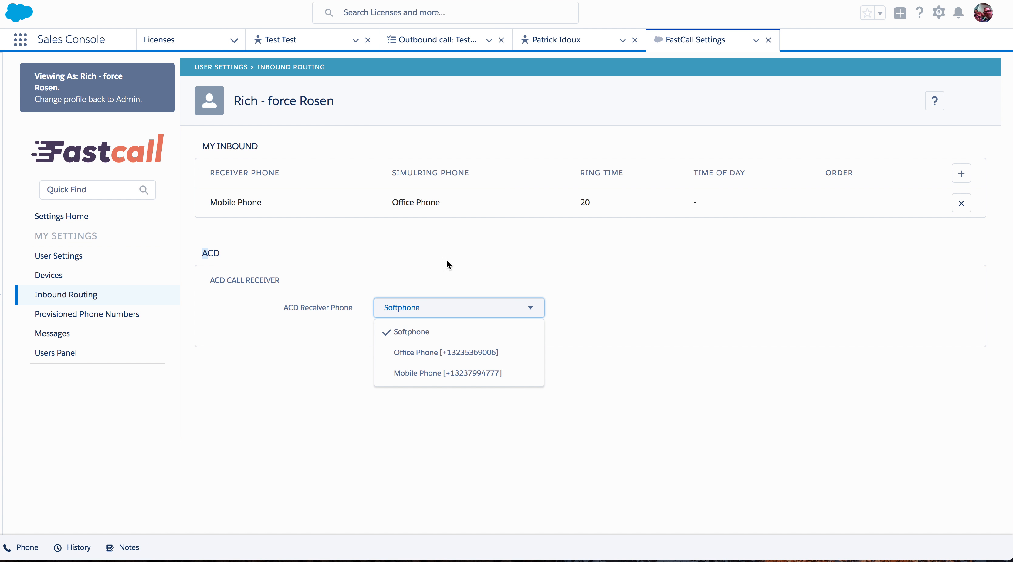
left_click(436, 237)
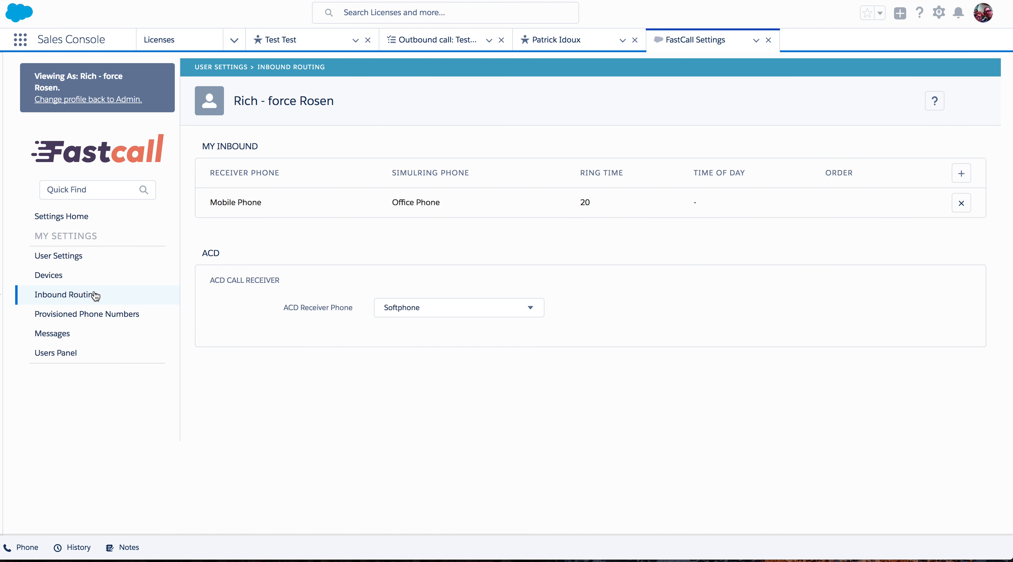
Enable voicemail in the user's settings and choose "3rd level - second call transfer" as the voicemail message
left_click(61, 259)
scroll(230, 248, "down", 6)
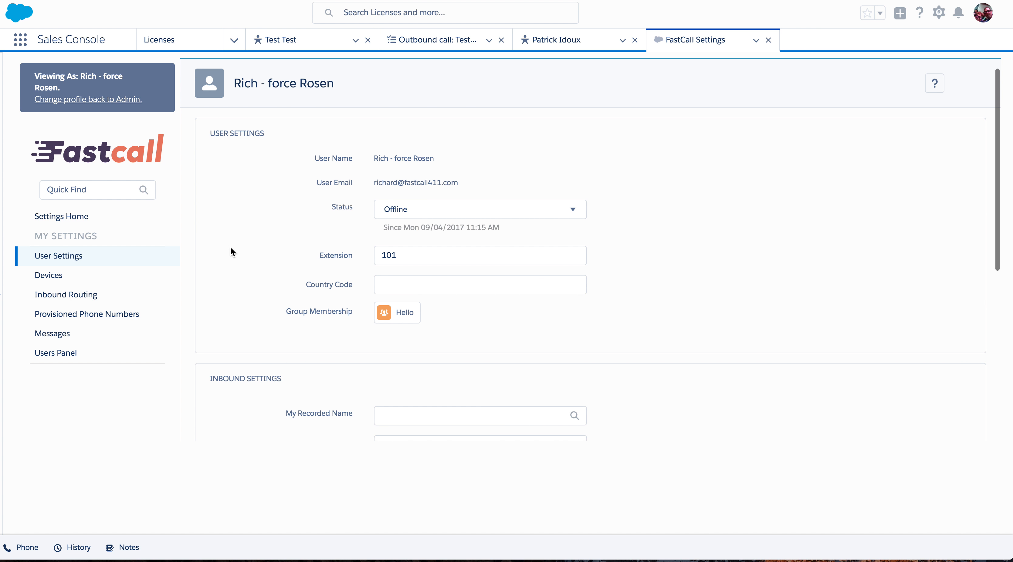
scroll(230, 247, "down", 3)
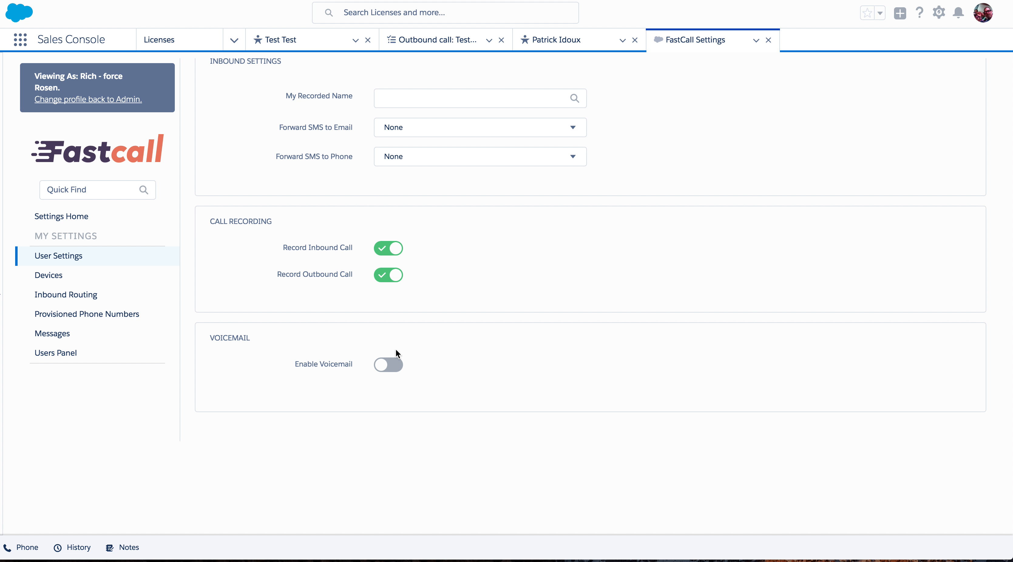
left_click(394, 362)
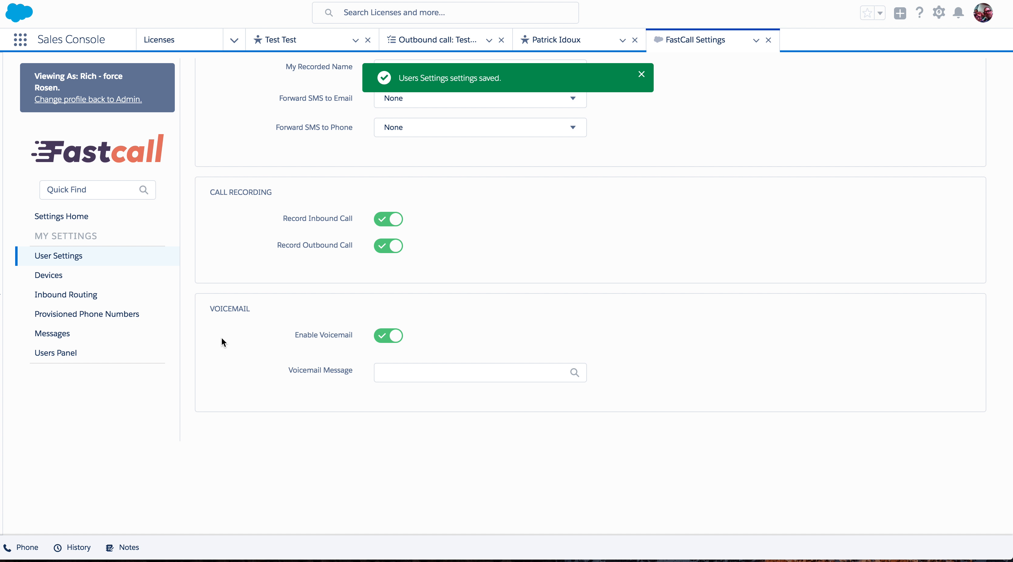
scroll(325, 303, "up", 2)
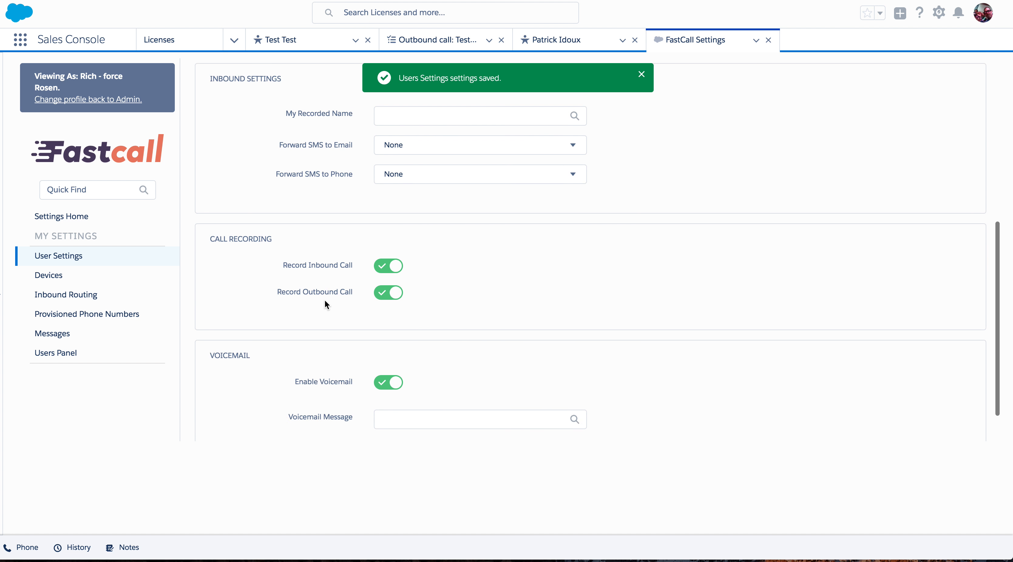
scroll(324, 299, "up", 1)
scroll(276, 324, "down", 3)
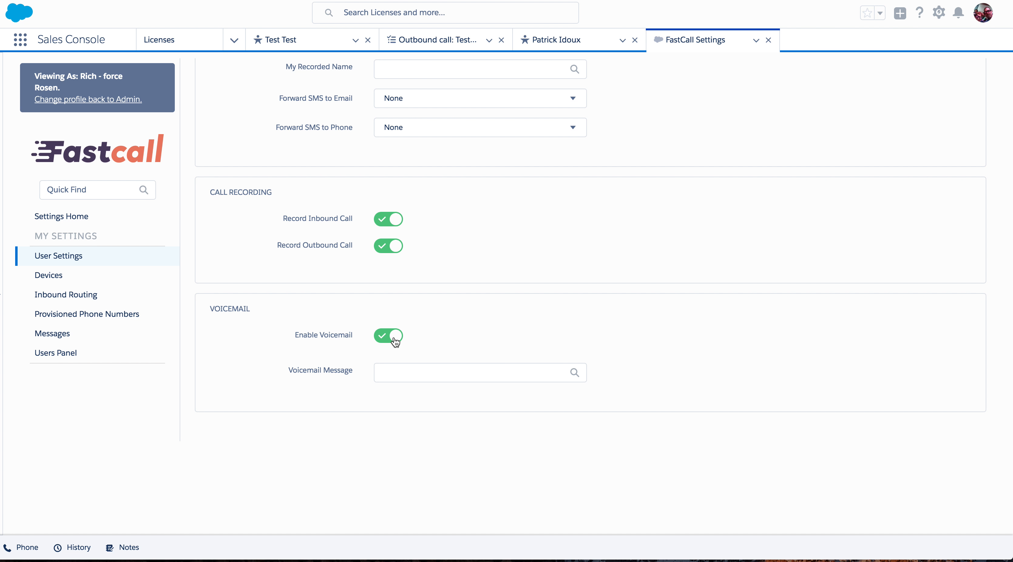
left_click(389, 373)
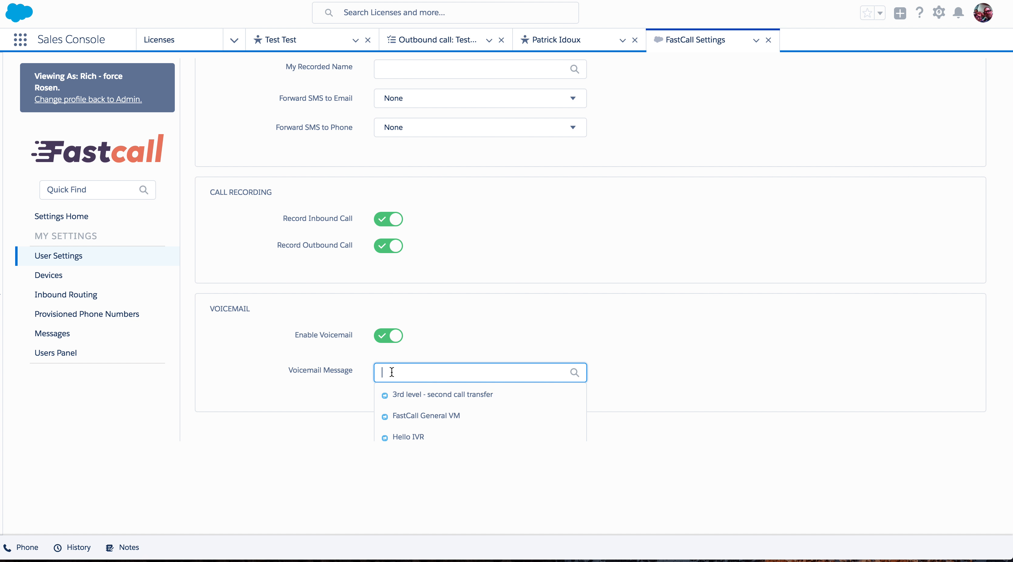
left_click(389, 395)
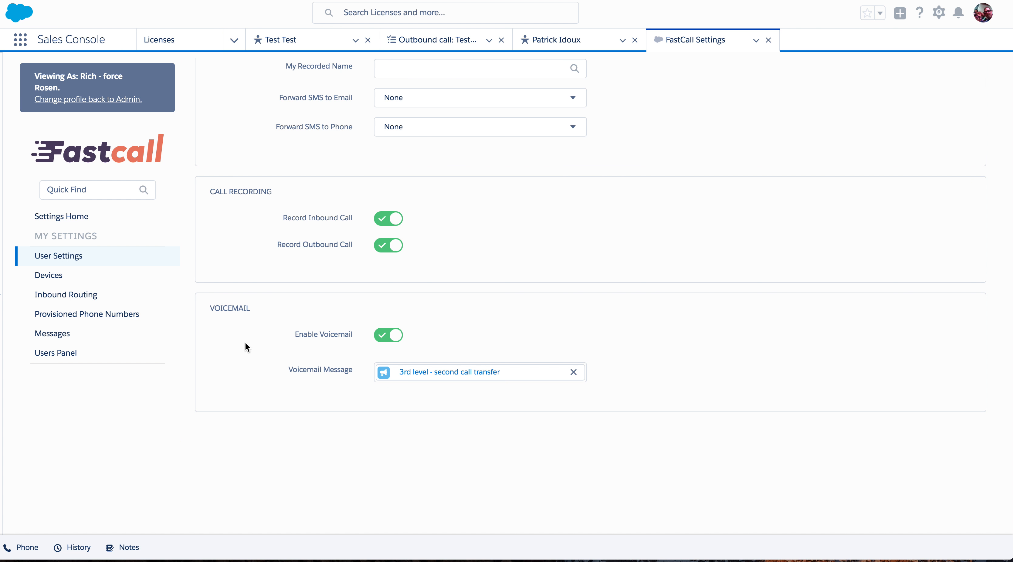
Set the ring time of the mobile phone inbound route to 60 and save the route
left_click(87, 299)
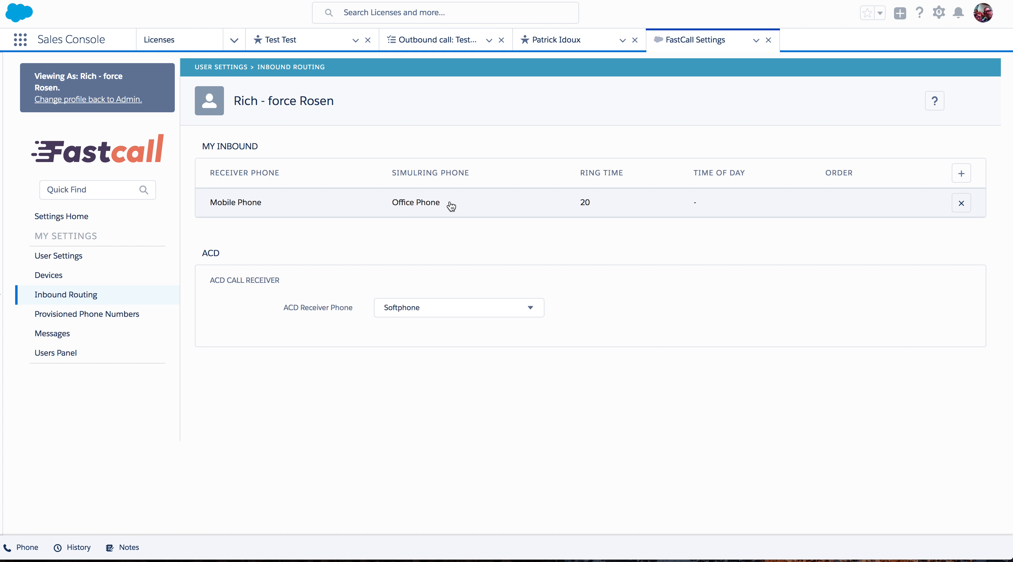
left_click(576, 201)
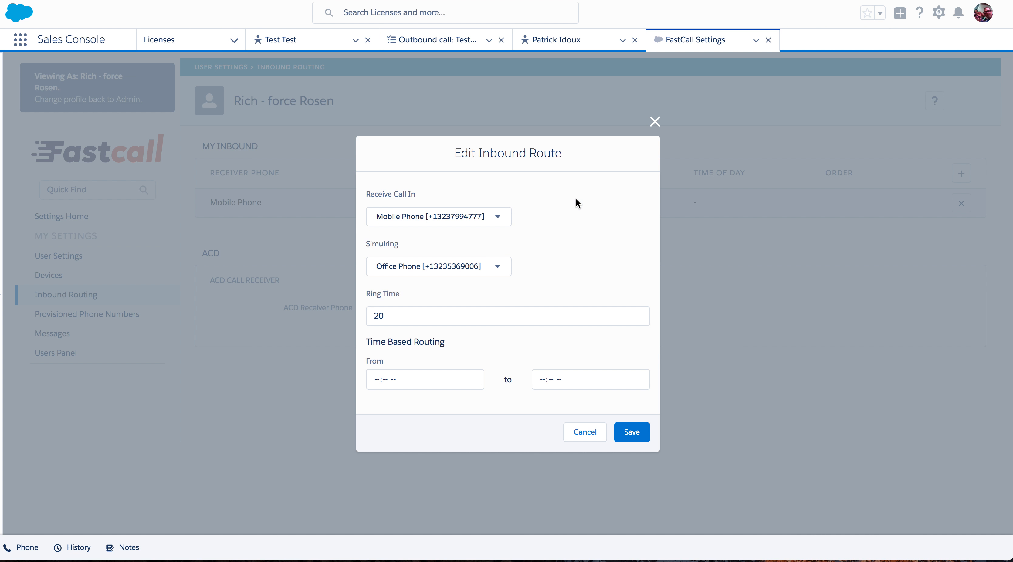
left_click_drag(394, 317, 338, 317)
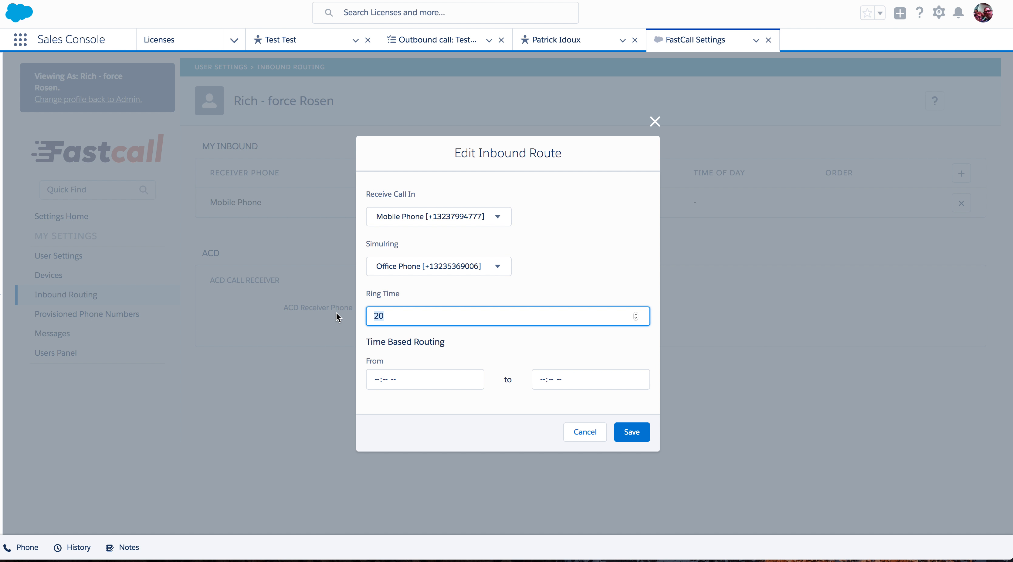
type("60")
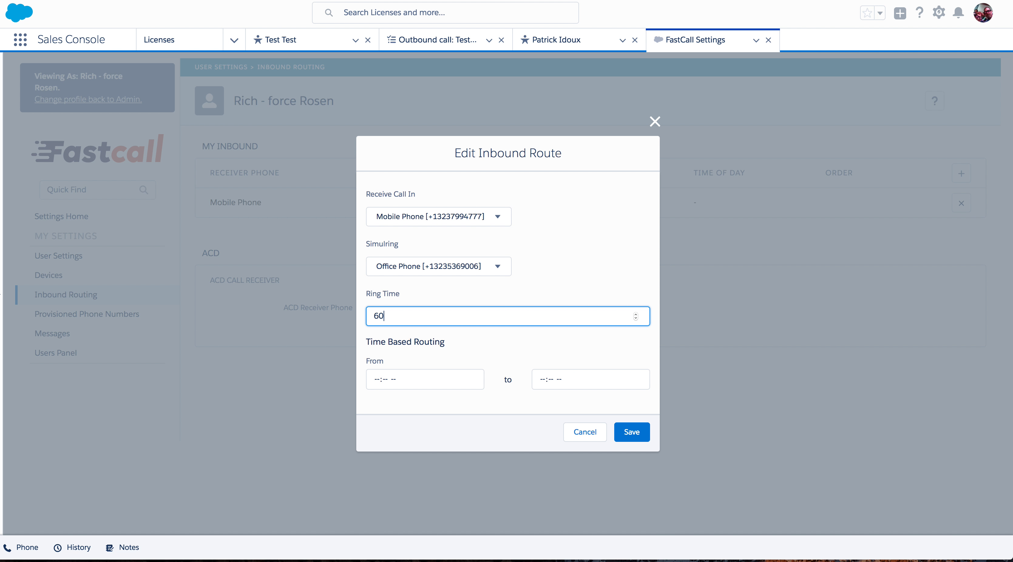
left_click(628, 435)
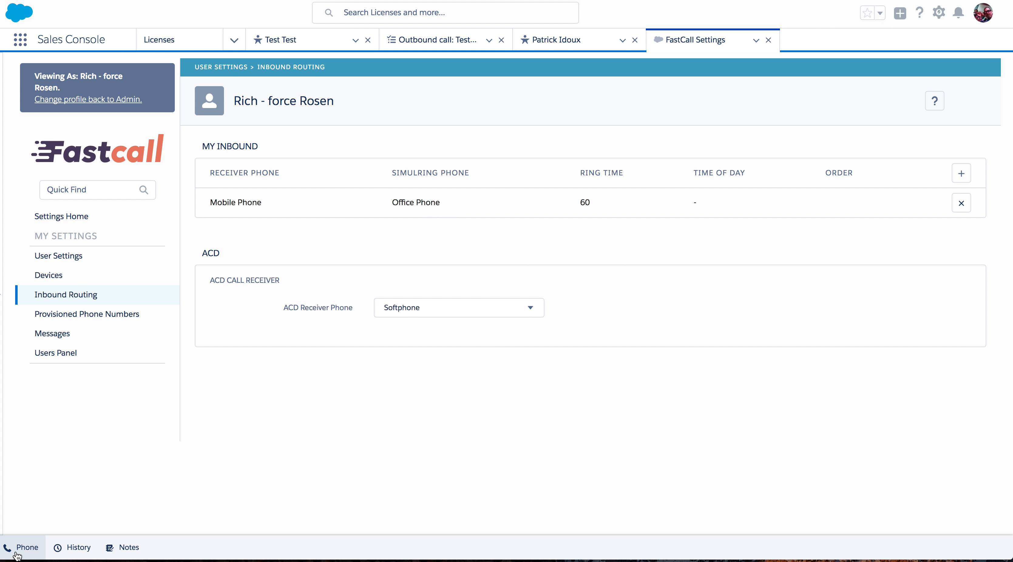
Examine the softphone's recent calls, viewing the details of a voicemail call, an answered incoming call and a missed call
left_click(23, 547)
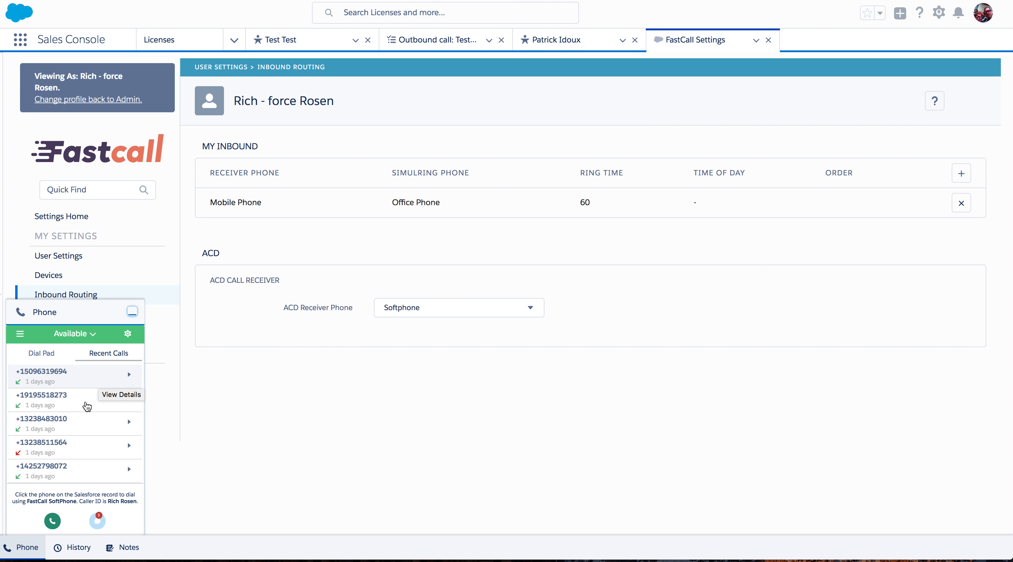
scroll(69, 424, "down", 10)
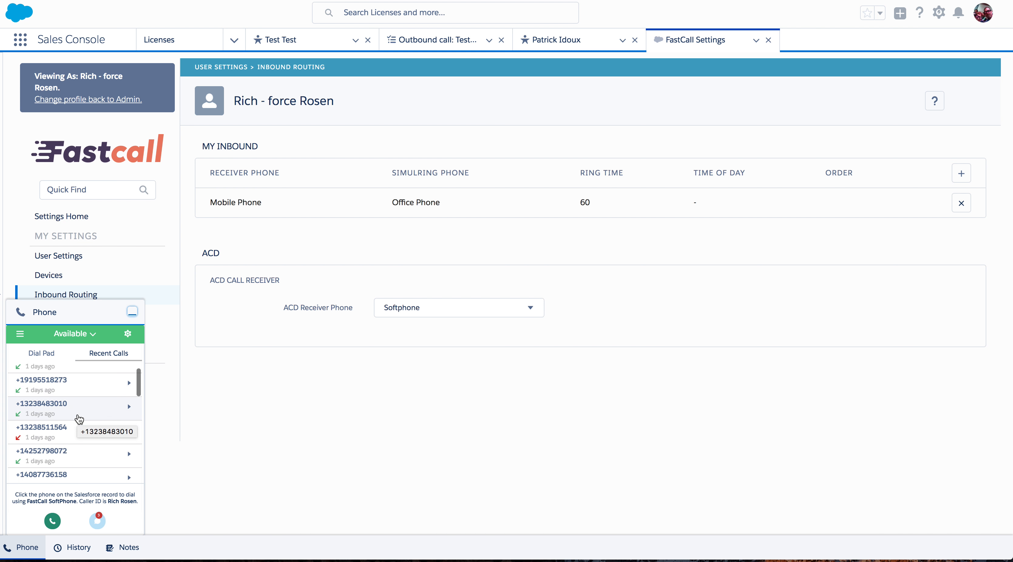
scroll(79, 419, "down", 2)
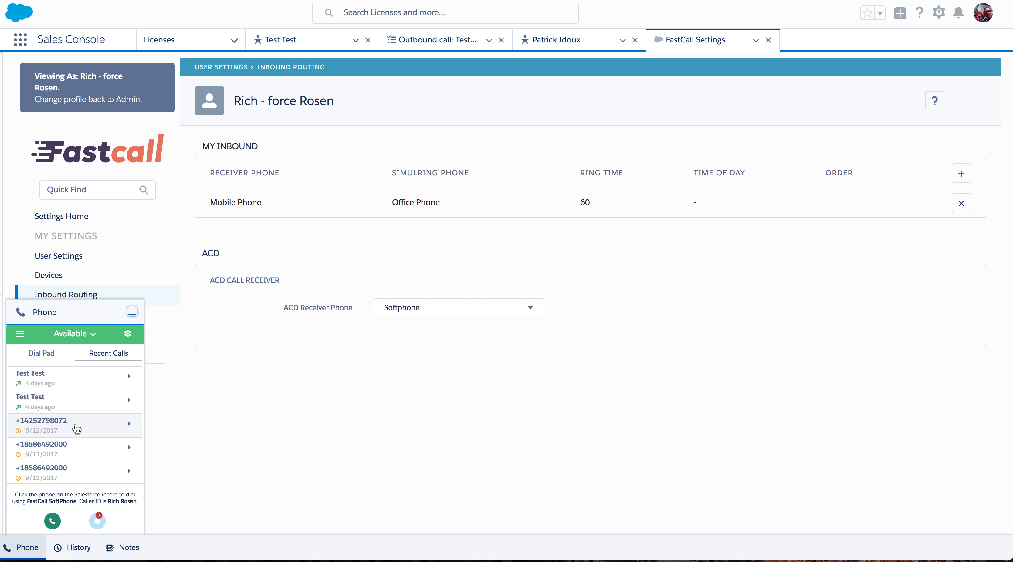
left_click(75, 424)
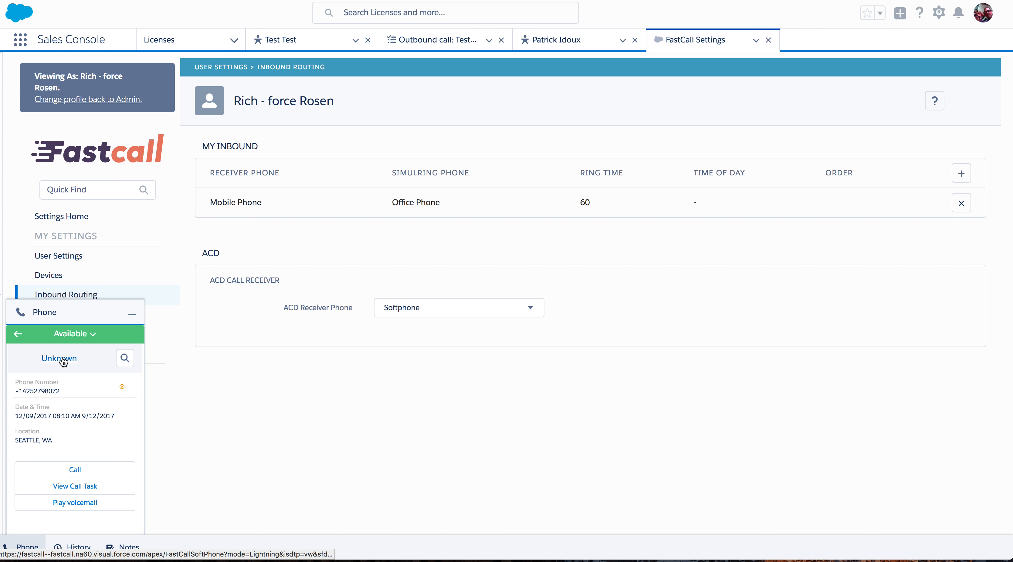
left_click(17, 334)
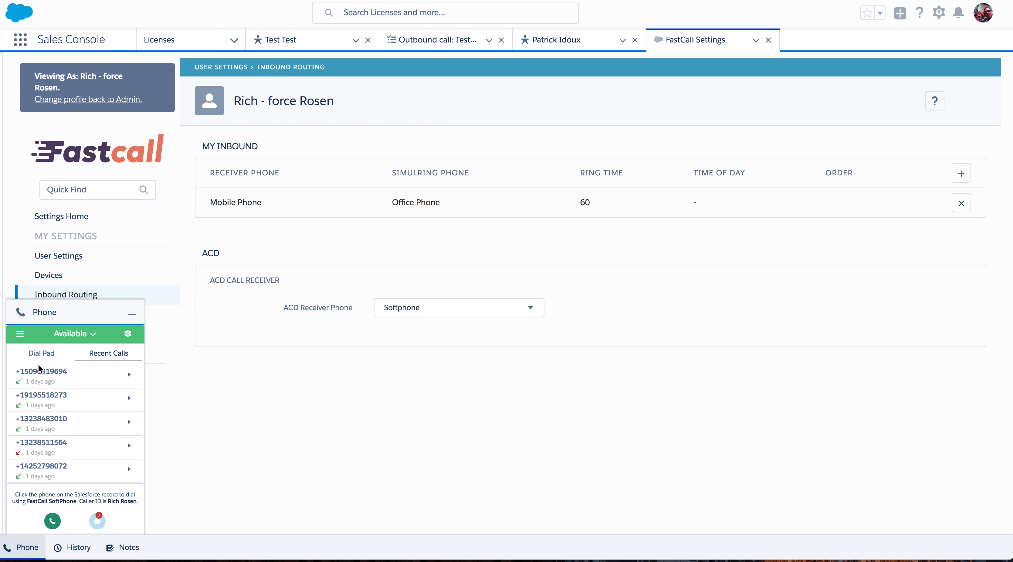
left_click(70, 378)
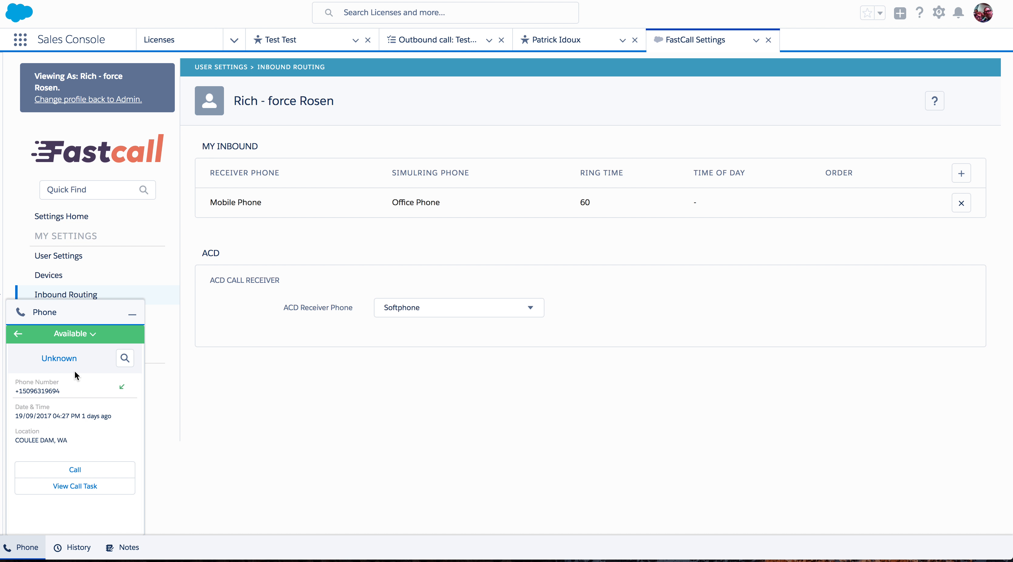
left_click(17, 331)
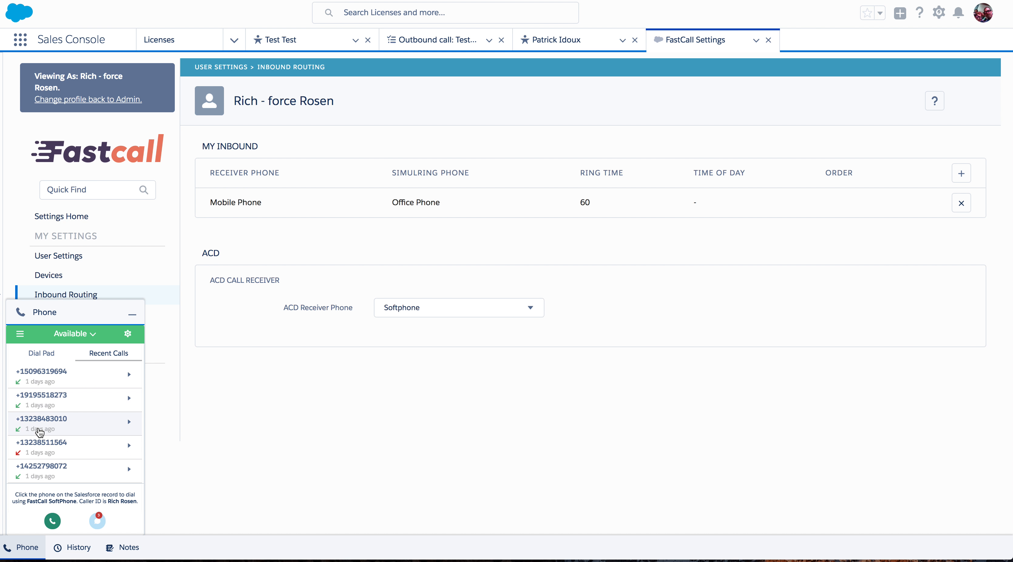
left_click(64, 451)
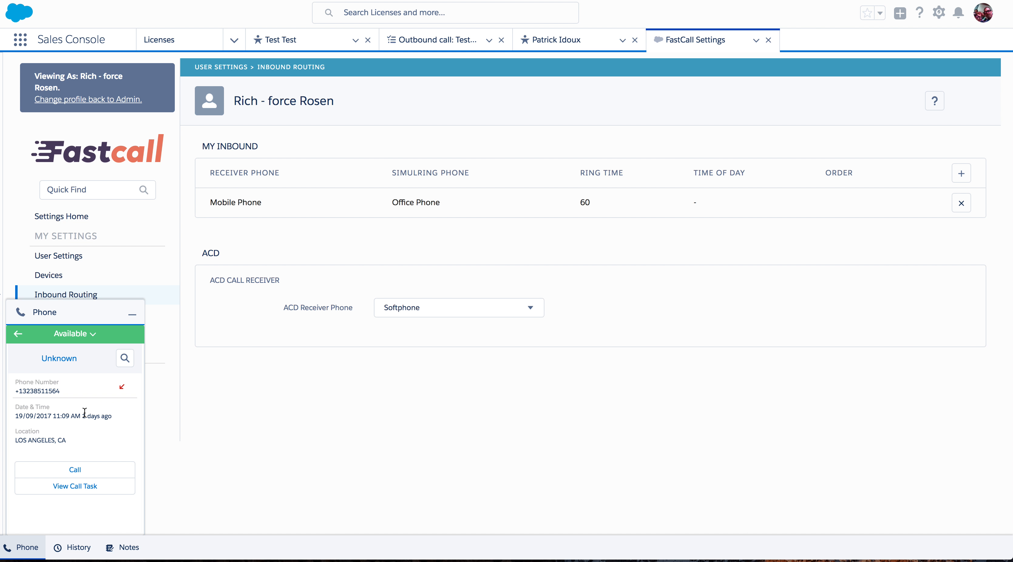
left_click(17, 334)
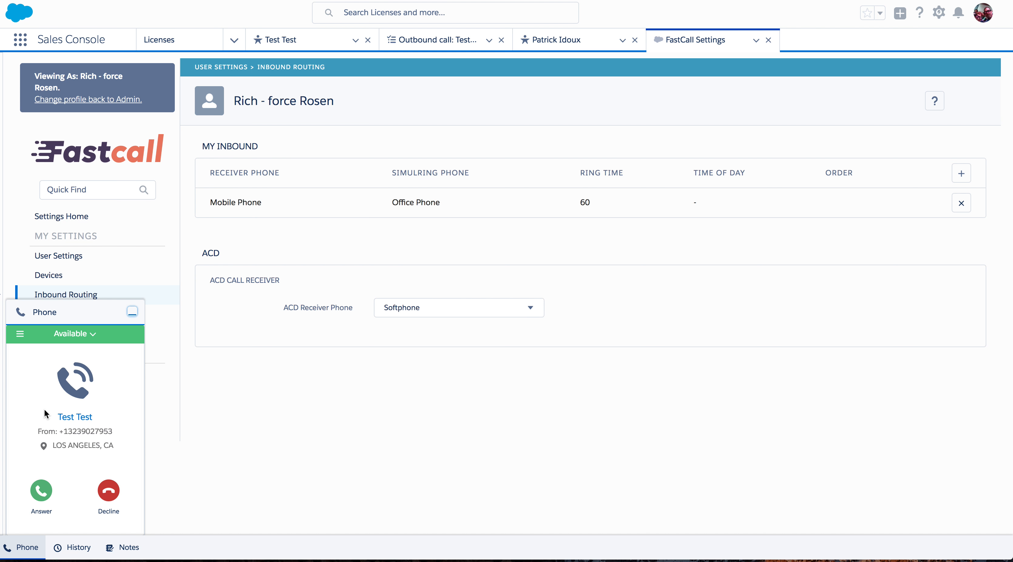
Answer the incoming call in the softphone and enter "notes" in the call's notes
left_click(38, 491)
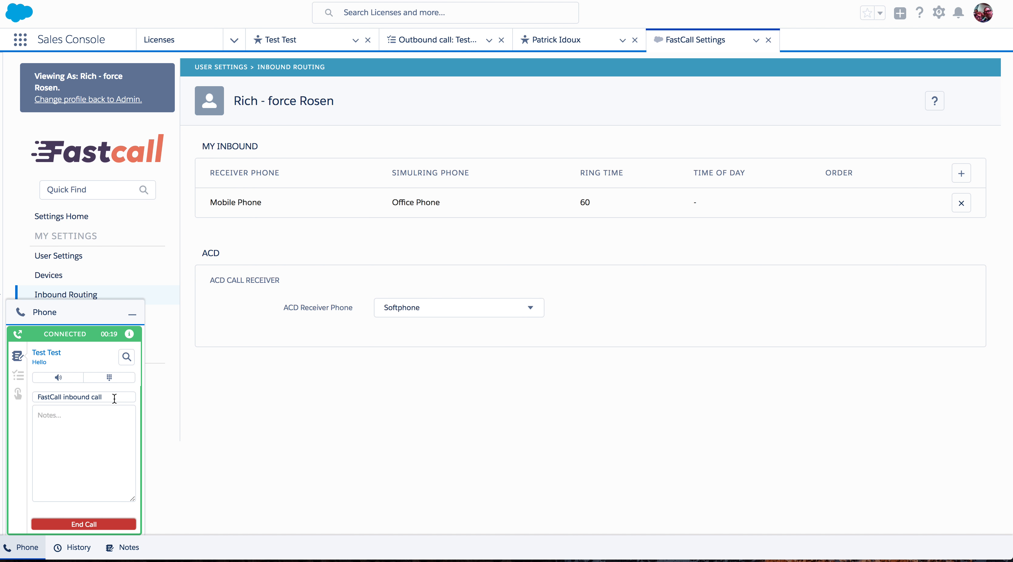
left_click(56, 427)
type("notes")
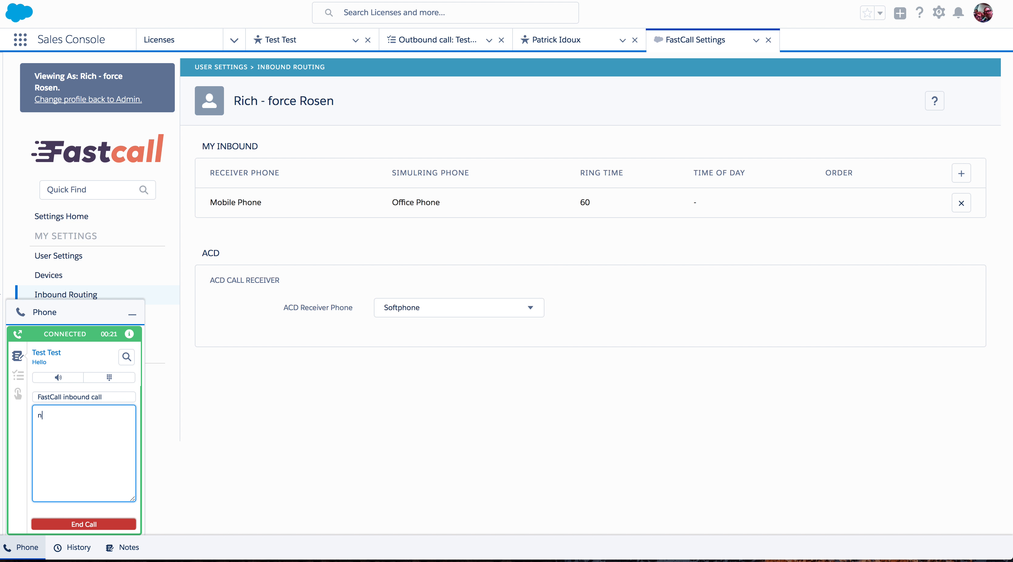
Examine the connected call's available actions, its Call Focus and Follow Up Call lists, and its notes in the softphone
left_click(19, 394)
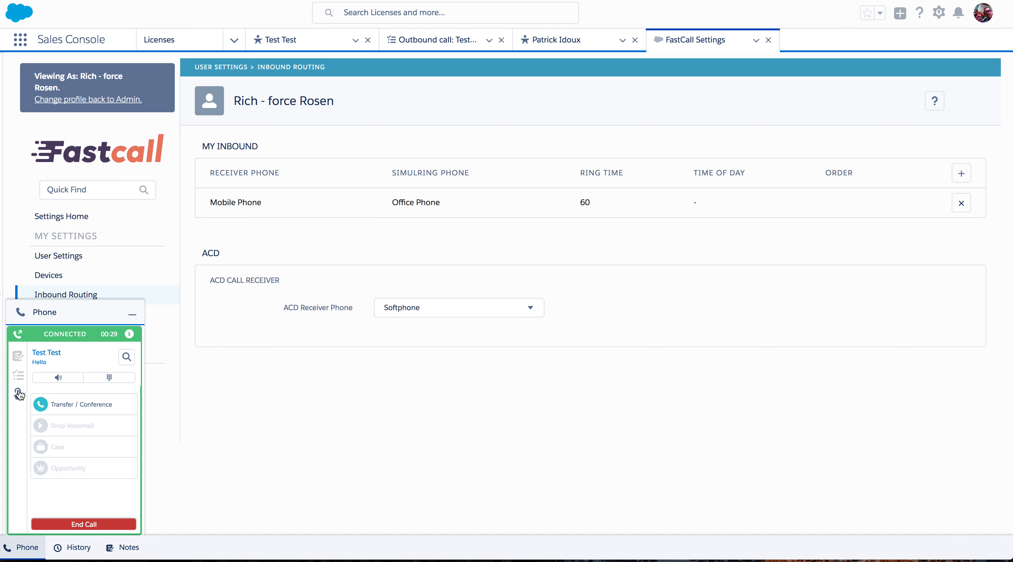
left_click(18, 375)
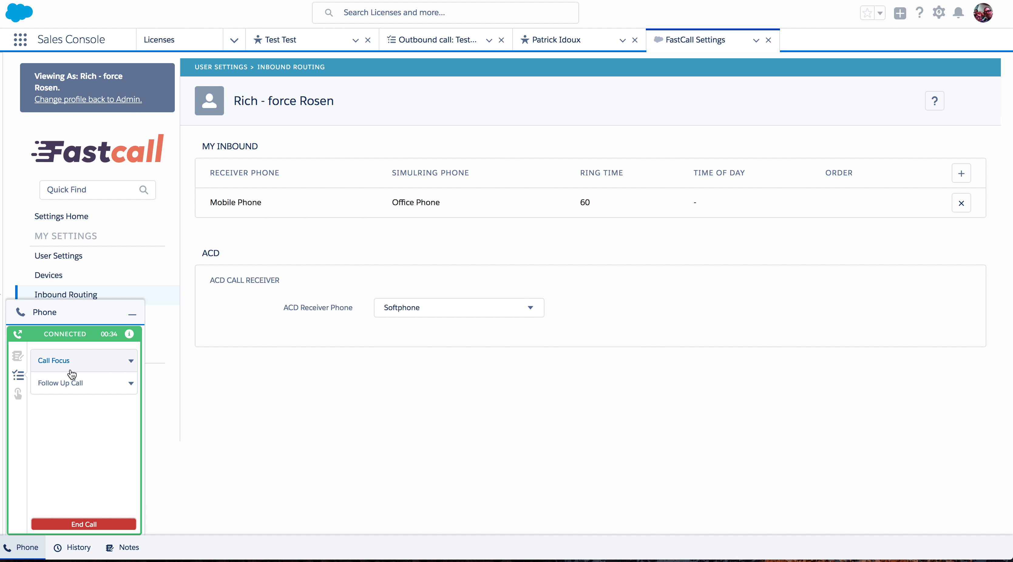
left_click(17, 359)
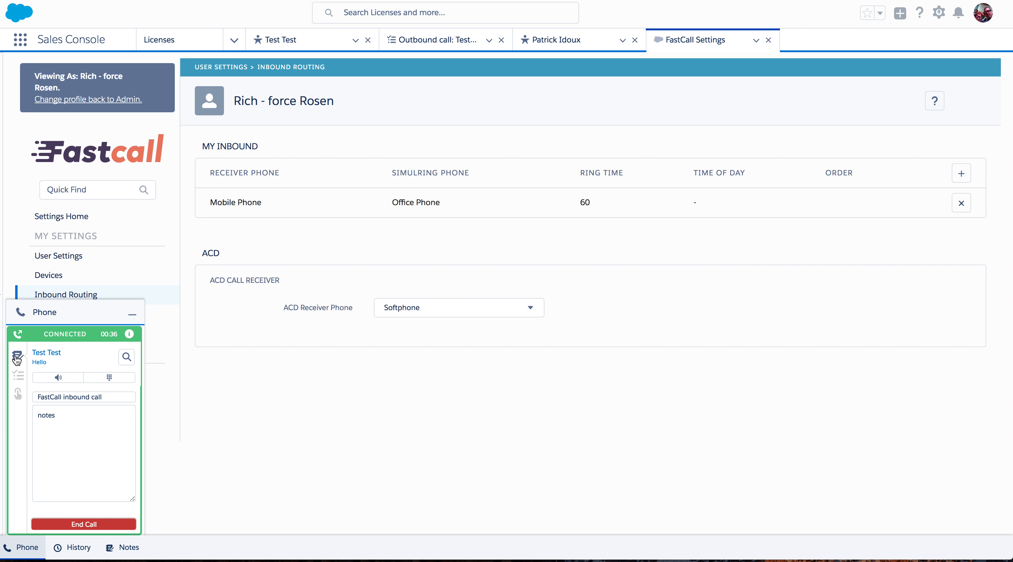
left_click(18, 394)
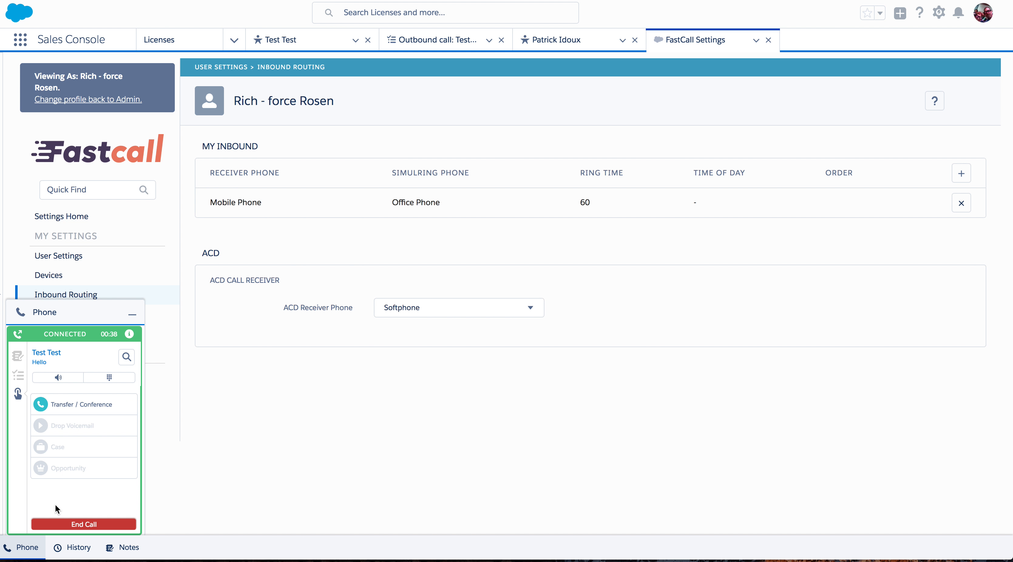
End the call and close its task with the call result "Customer service"
left_click(81, 526)
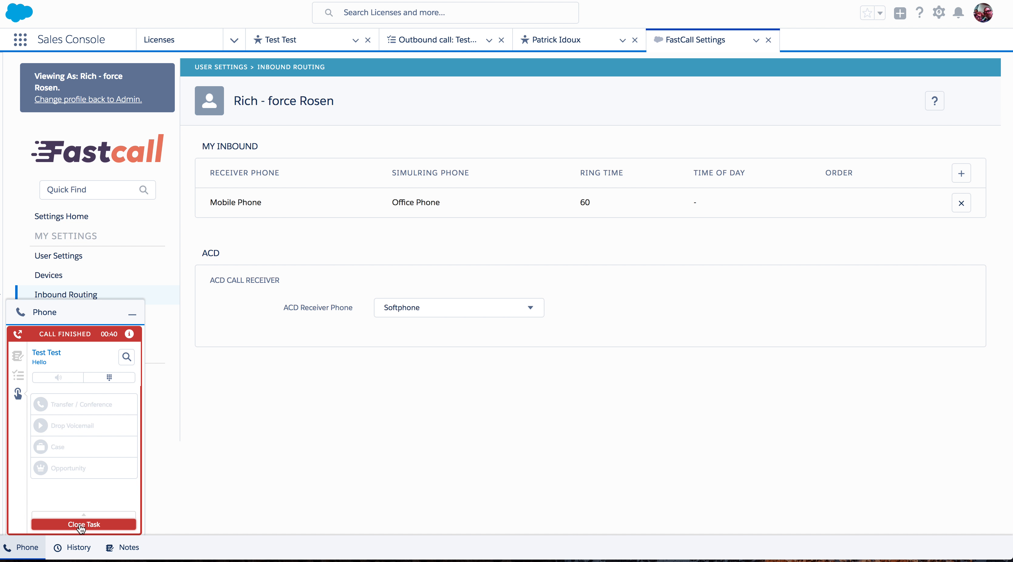
left_click(81, 525)
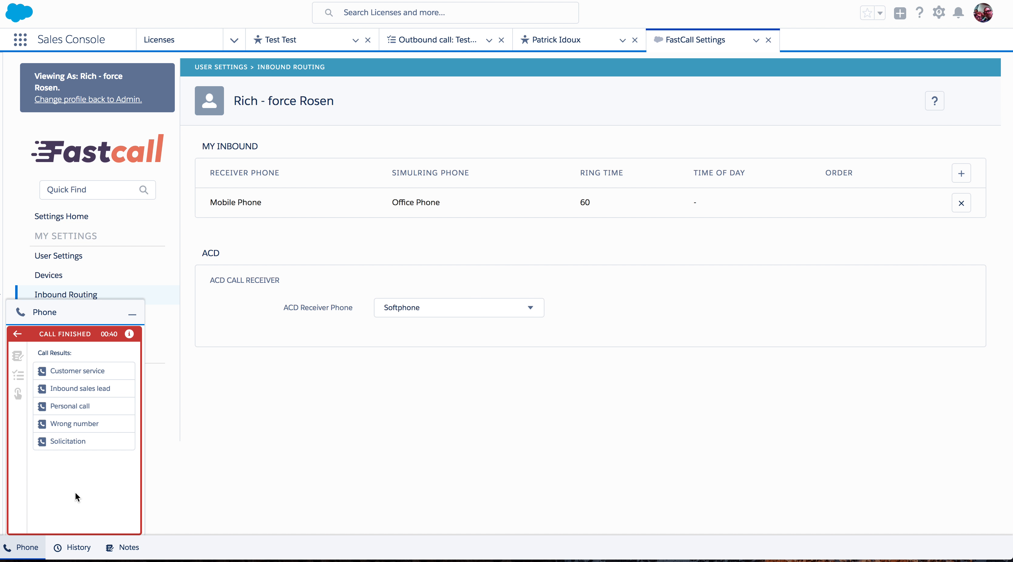
left_click(59, 372)
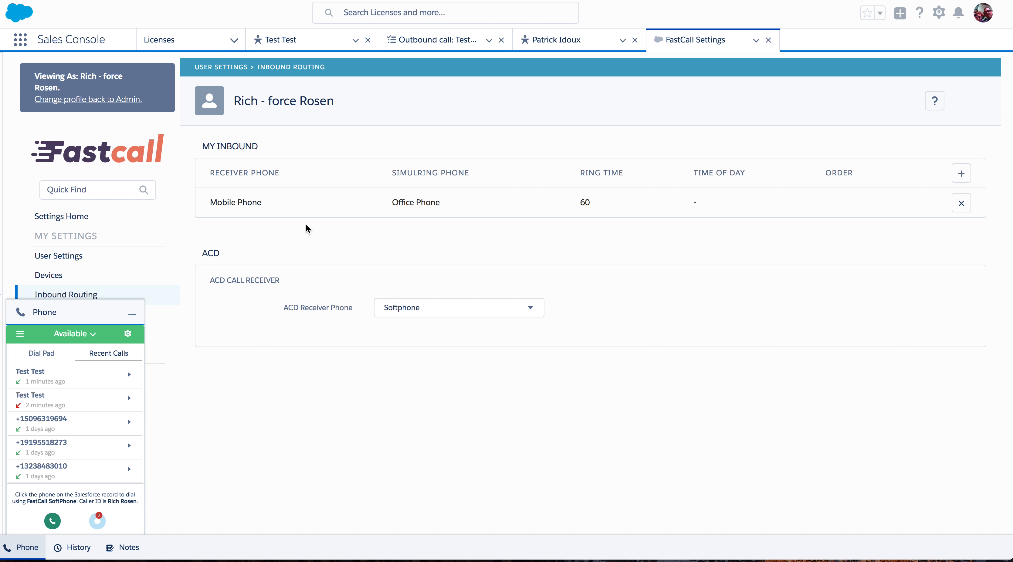
Change the profile back to Admin, minimize the softphone and open the admin's inbound routing settings
scroll(90, 104, "down", 2)
left_click(79, 197)
left_click(132, 314)
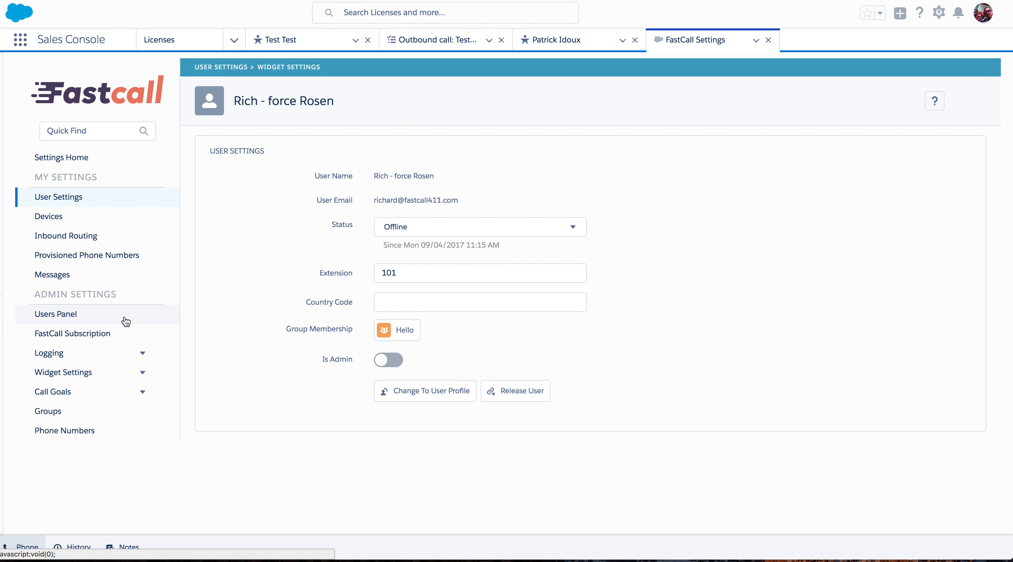
left_click(59, 238)
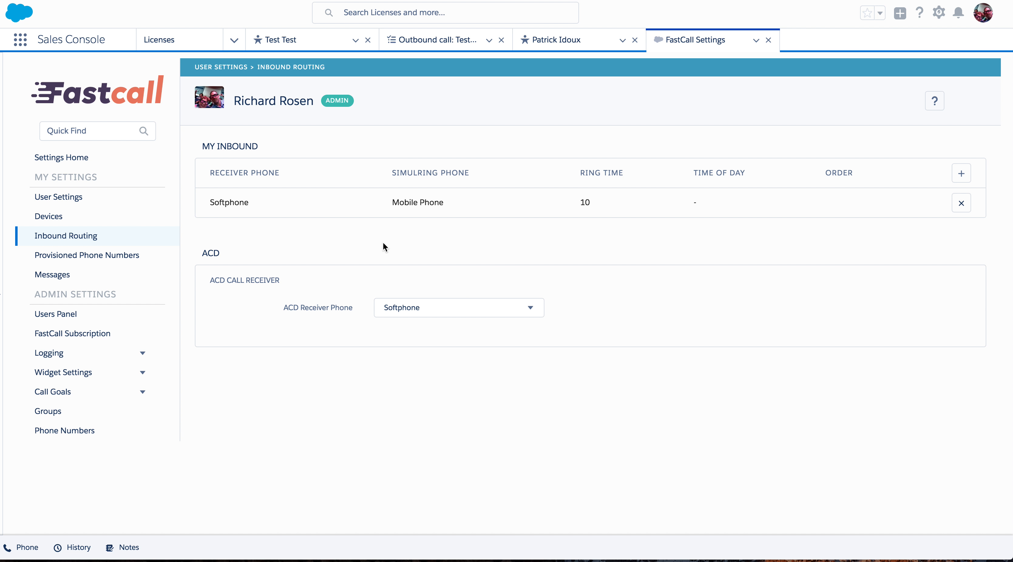
Create an inbound route to the mobile phone with a ring time of 10, and delete the existing softphone route
left_click(962, 174)
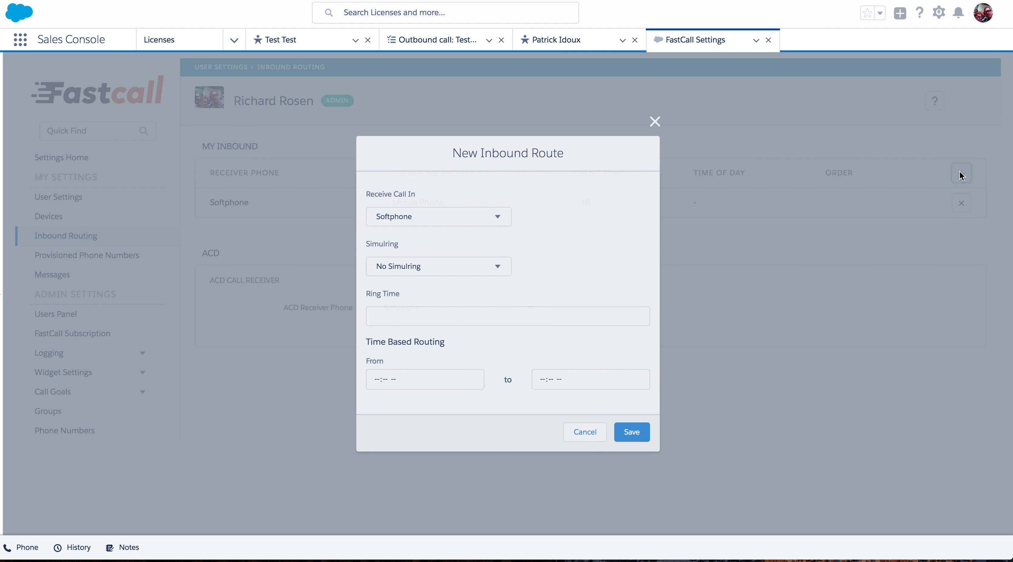
left_click(501, 217)
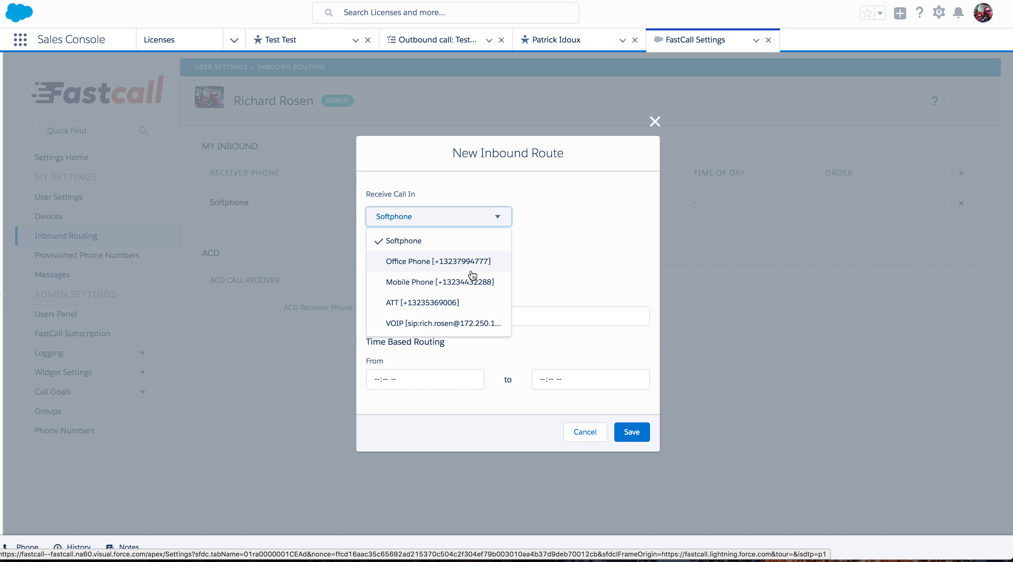
left_click(465, 282)
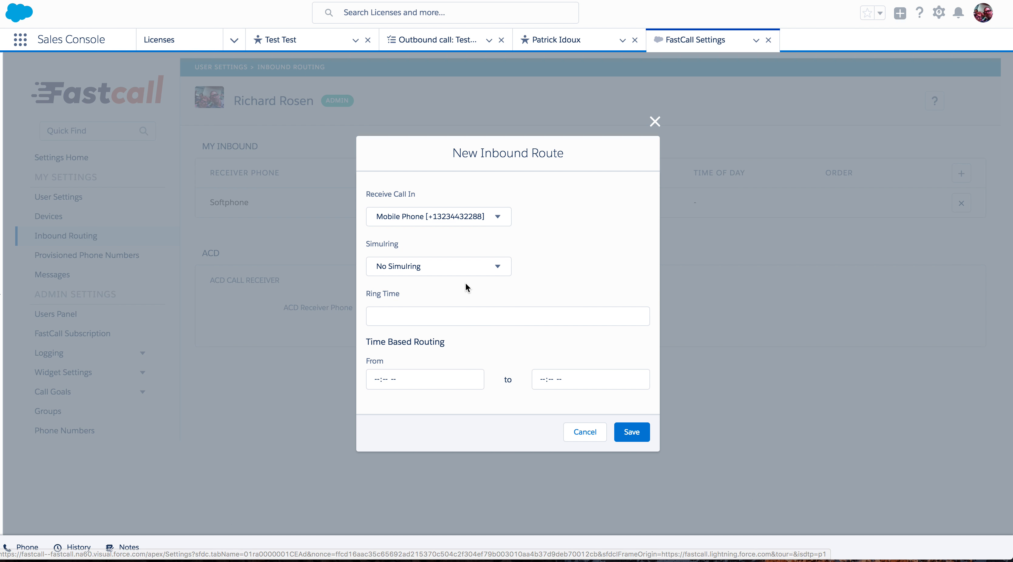
left_click(535, 320)
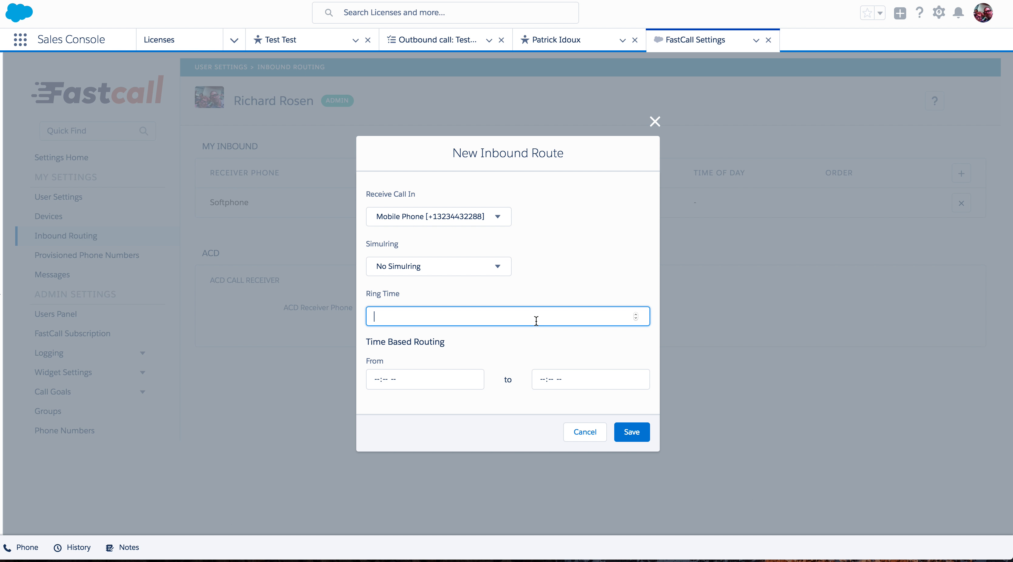
type("10")
left_click(638, 433)
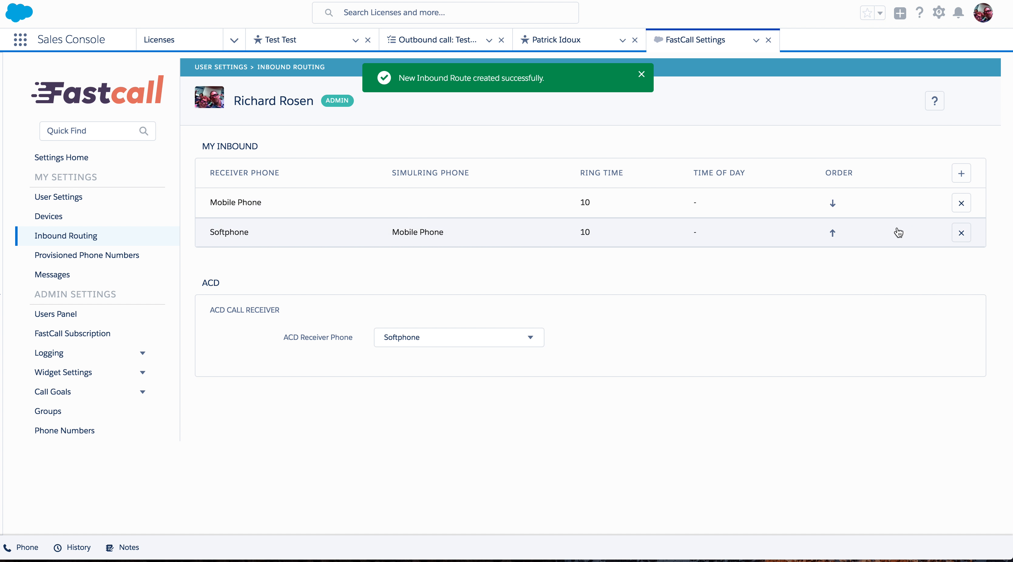
left_click(961, 233)
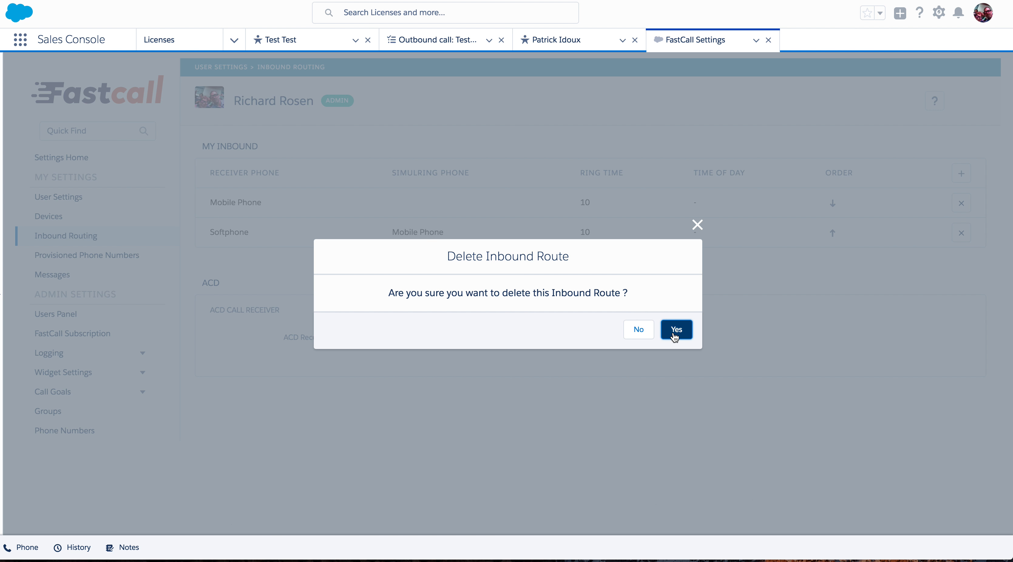
left_click(676, 330)
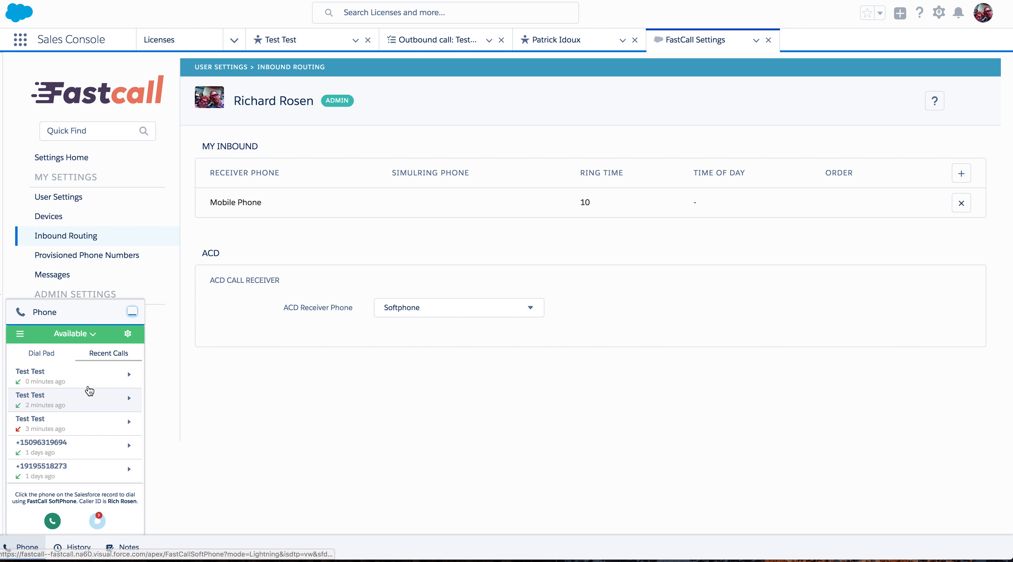
View the details of the most recent call in the softphone, and minimize the softphone
left_click(97, 380)
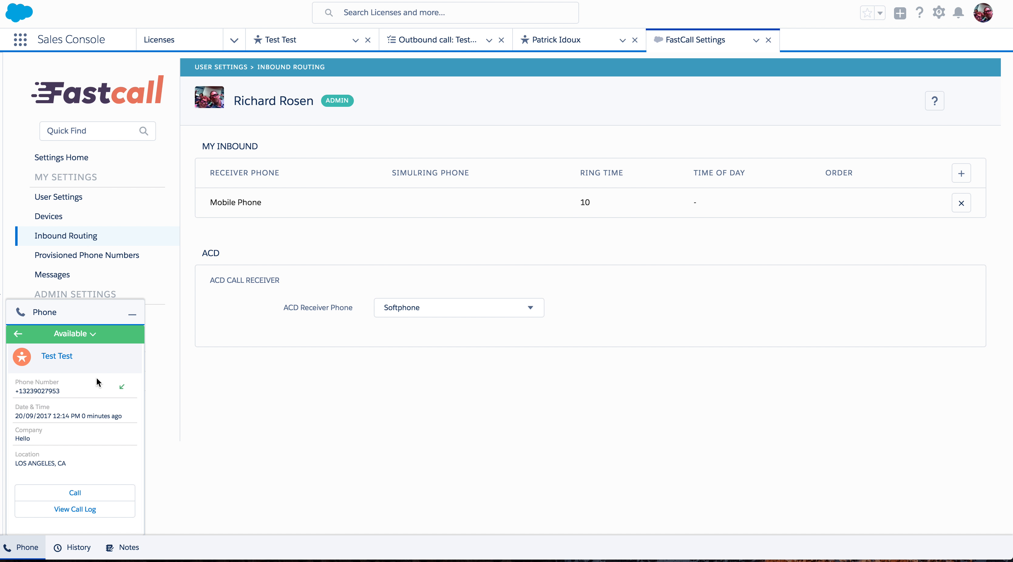
left_click(132, 314)
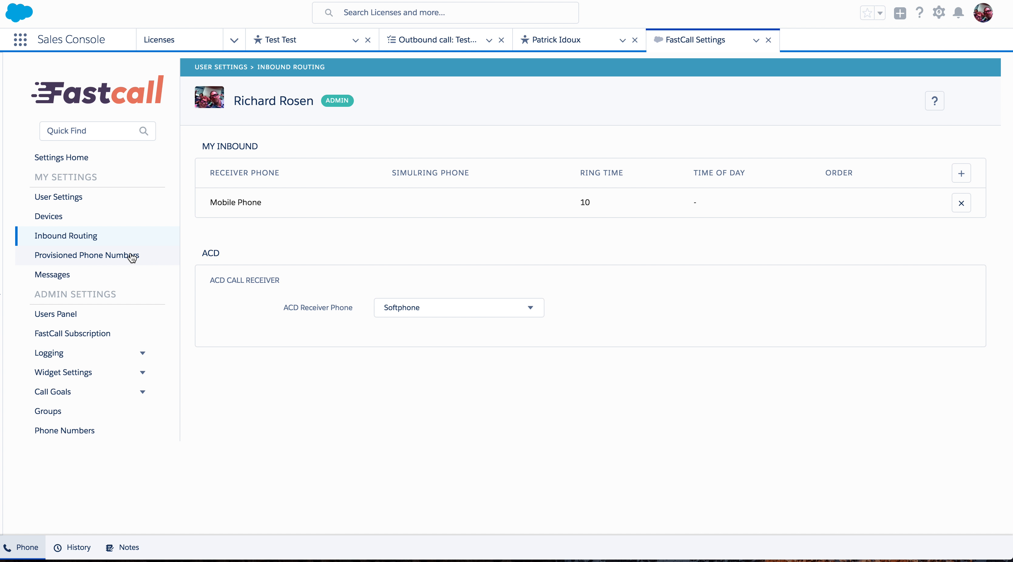
scroll(132, 258, "down", 4)
scroll(132, 258, "down", 3)
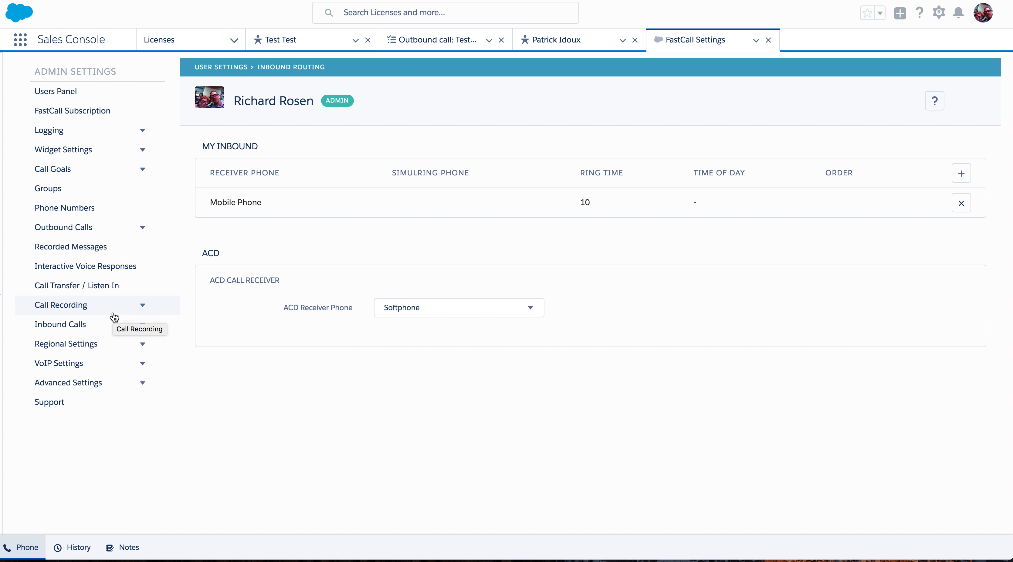
scroll(114, 317, "up", 6)
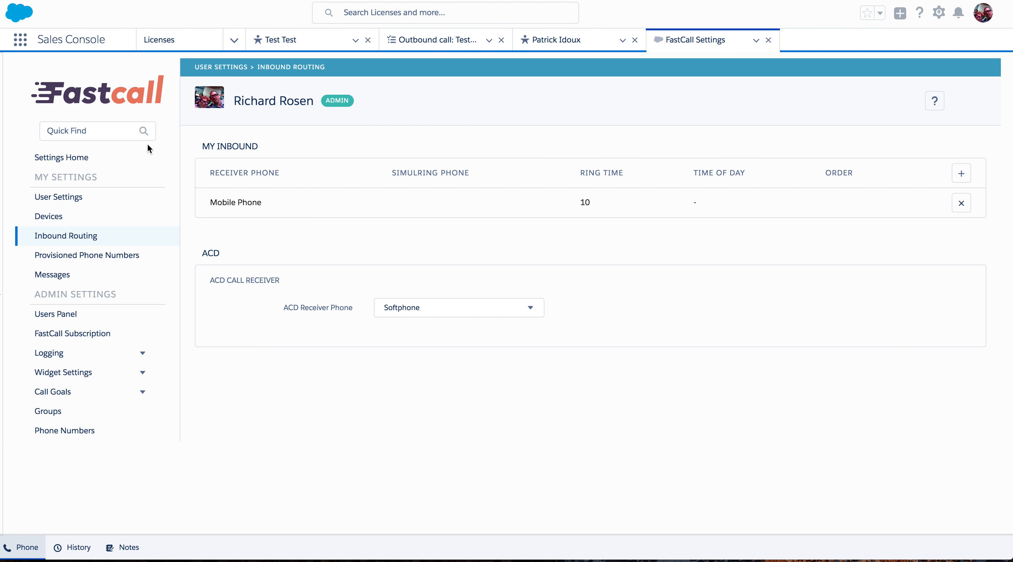